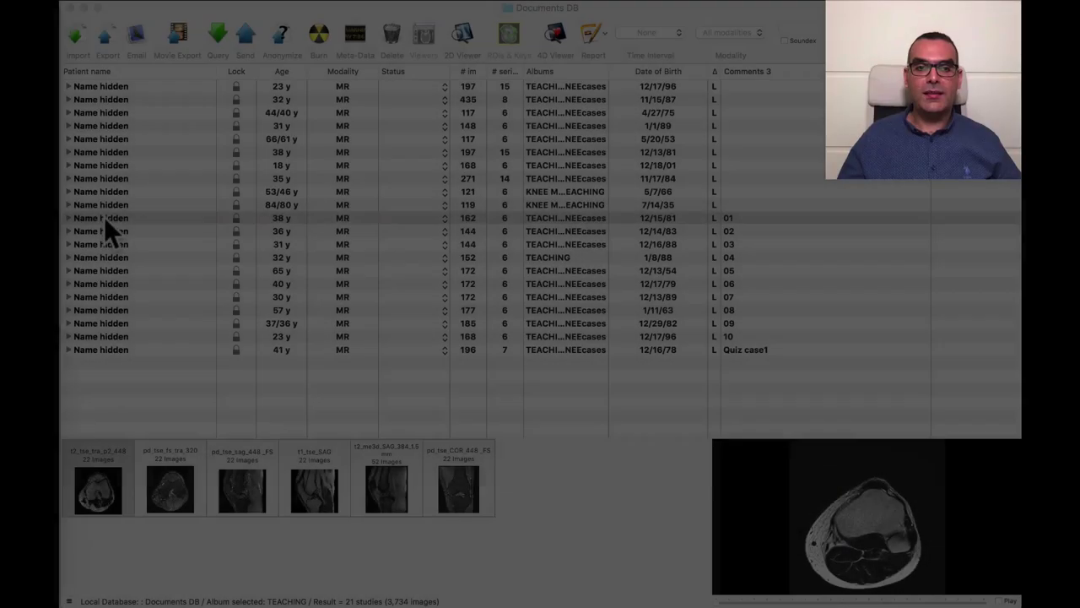
Select knee teaching case 01 in the Documents database list
left_click(104, 217)
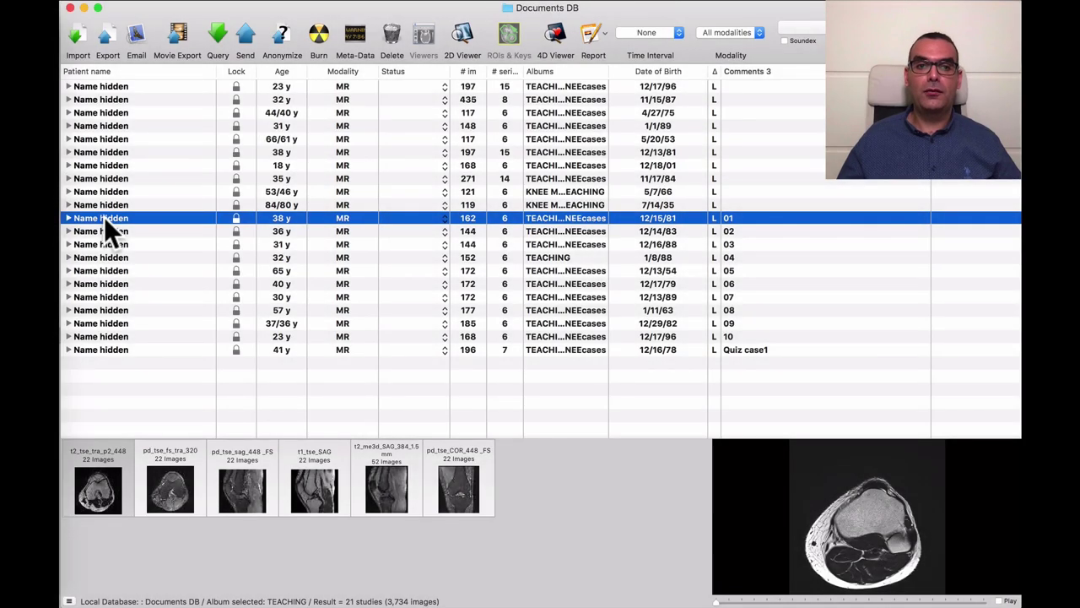
key("Return")
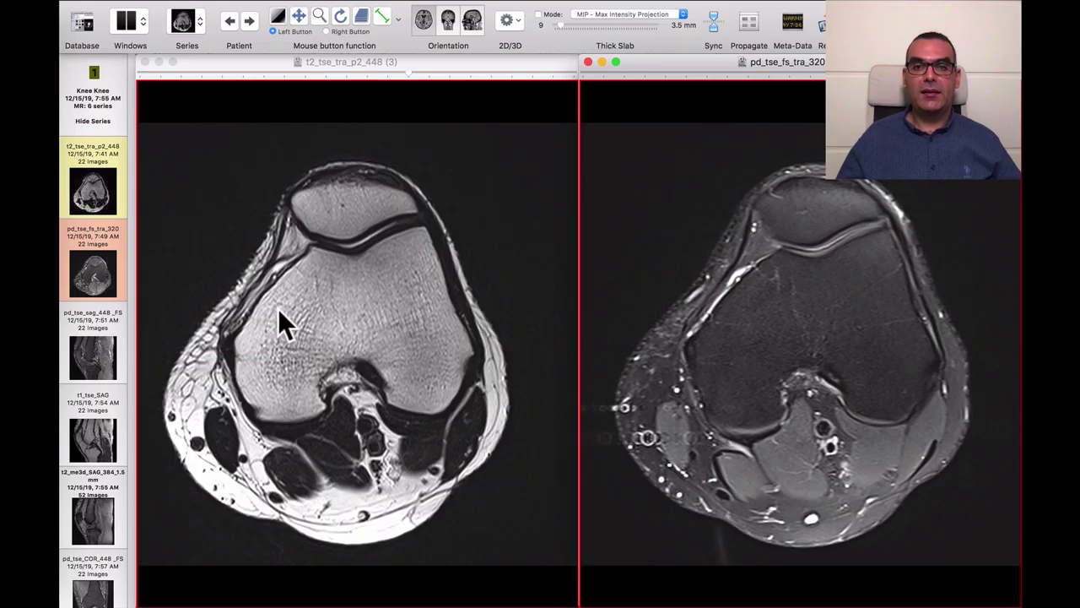
left_click(521, 223)
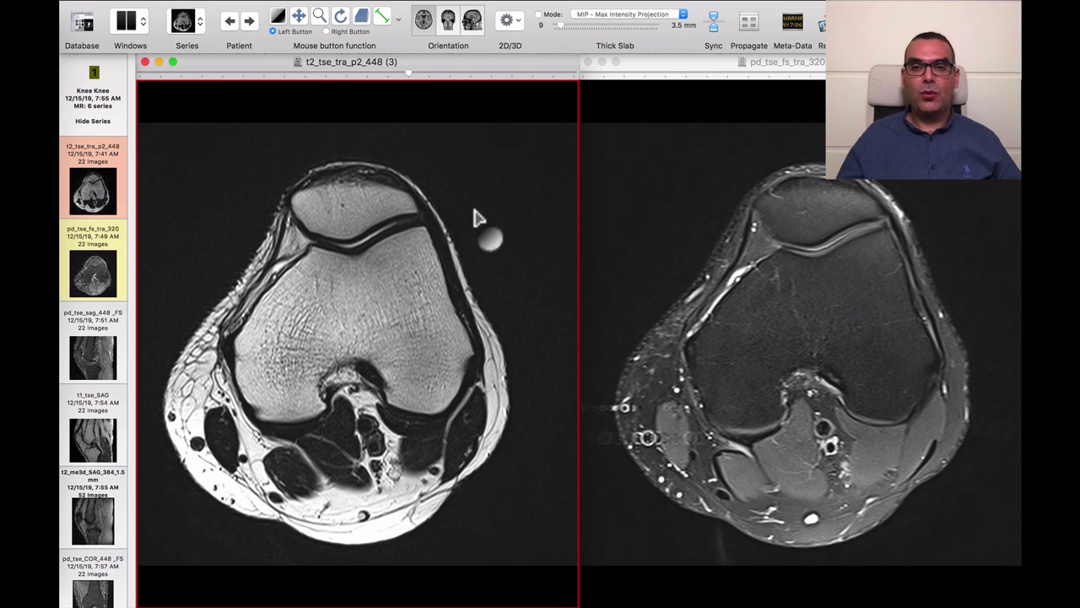
scroll(477, 219, "down", 1)
scroll(478, 219, "down", 2)
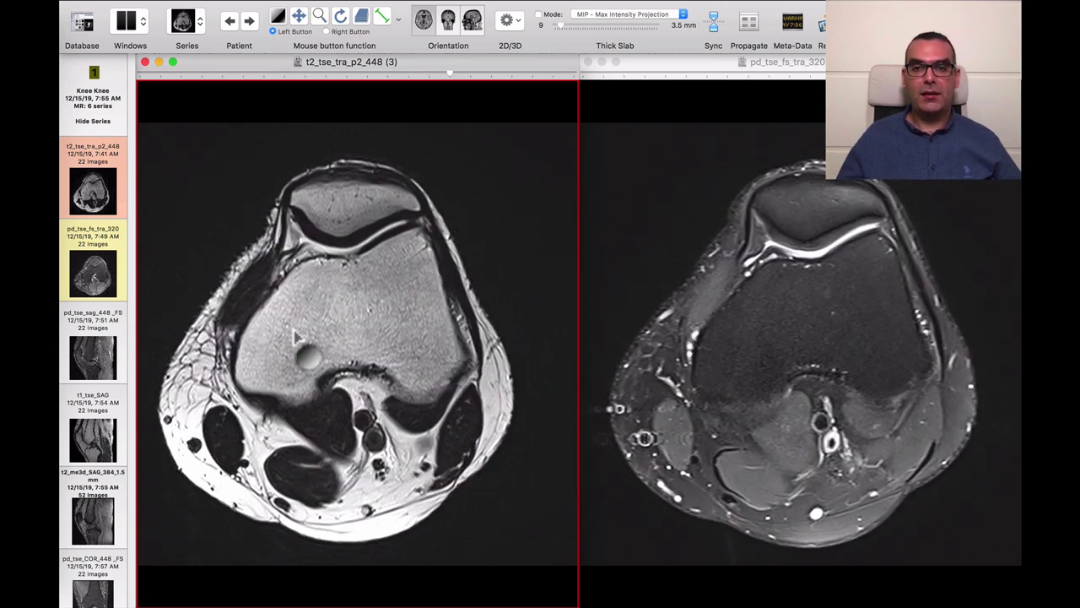
left_click(742, 365)
left_click(521, 365)
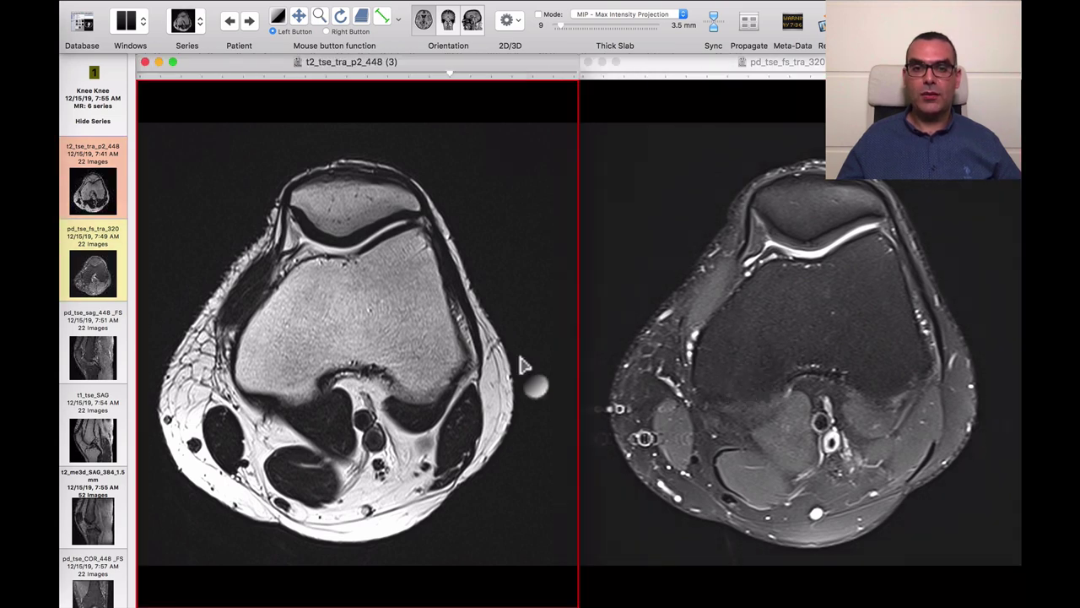
scroll(500, 342, "up", 2)
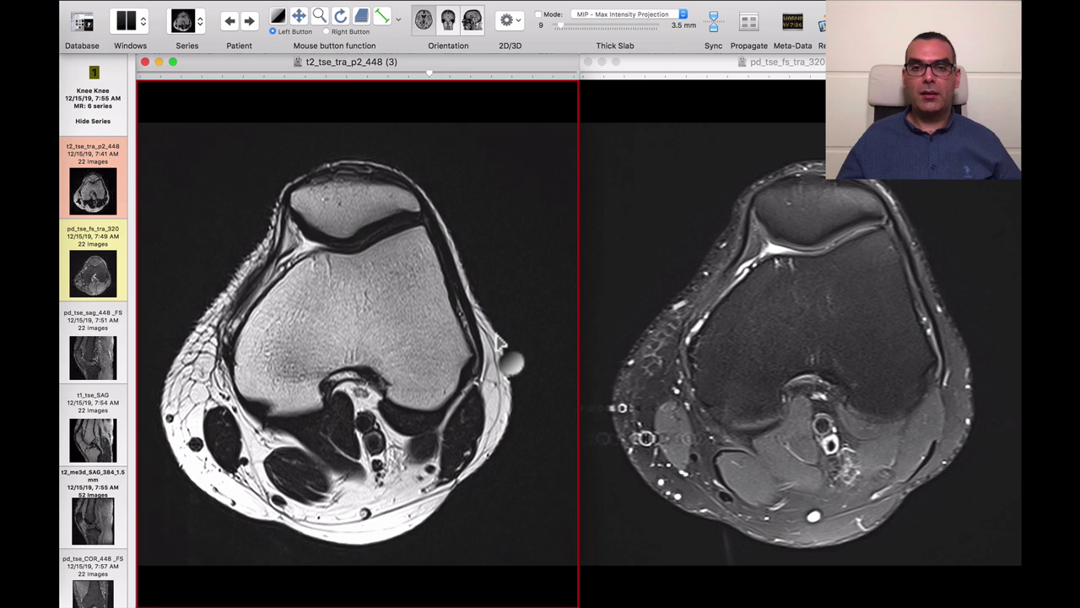
scroll(500, 342, "down", 5)
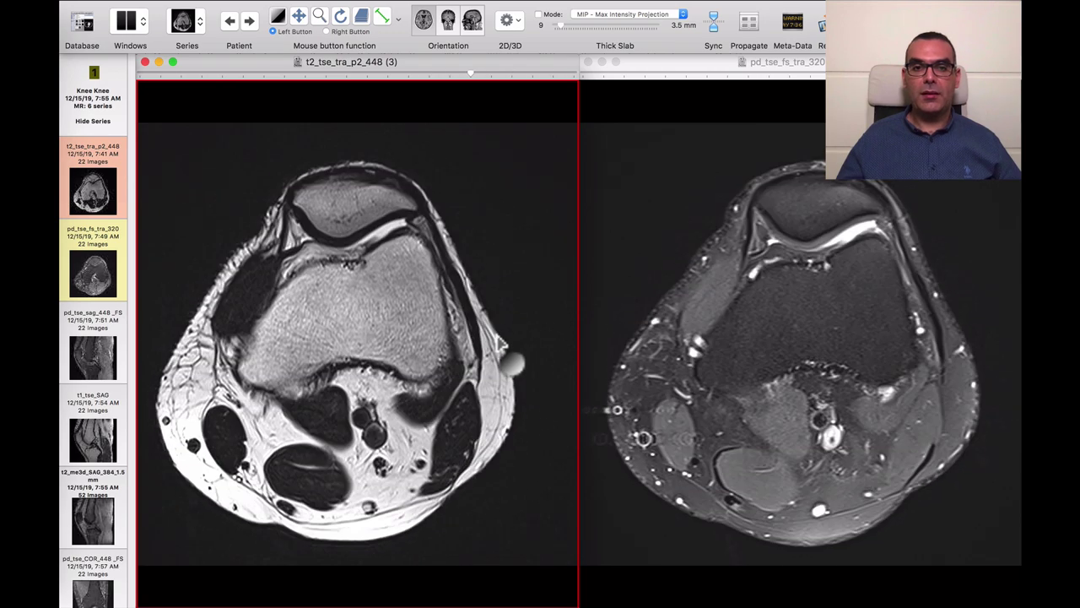
scroll(500, 342, "up", 5)
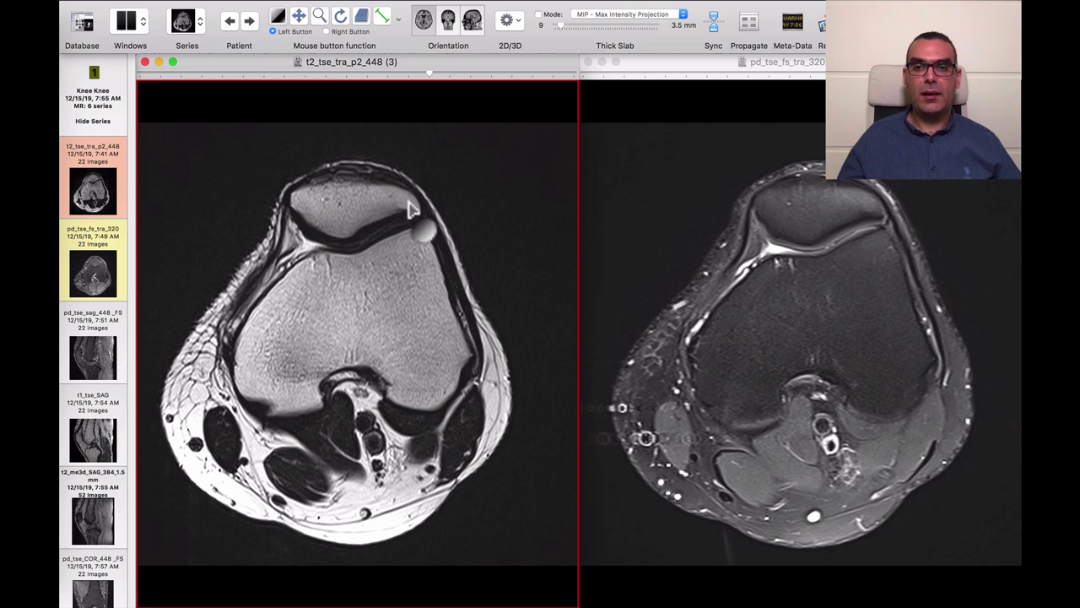
scroll(411, 210, "down", 3)
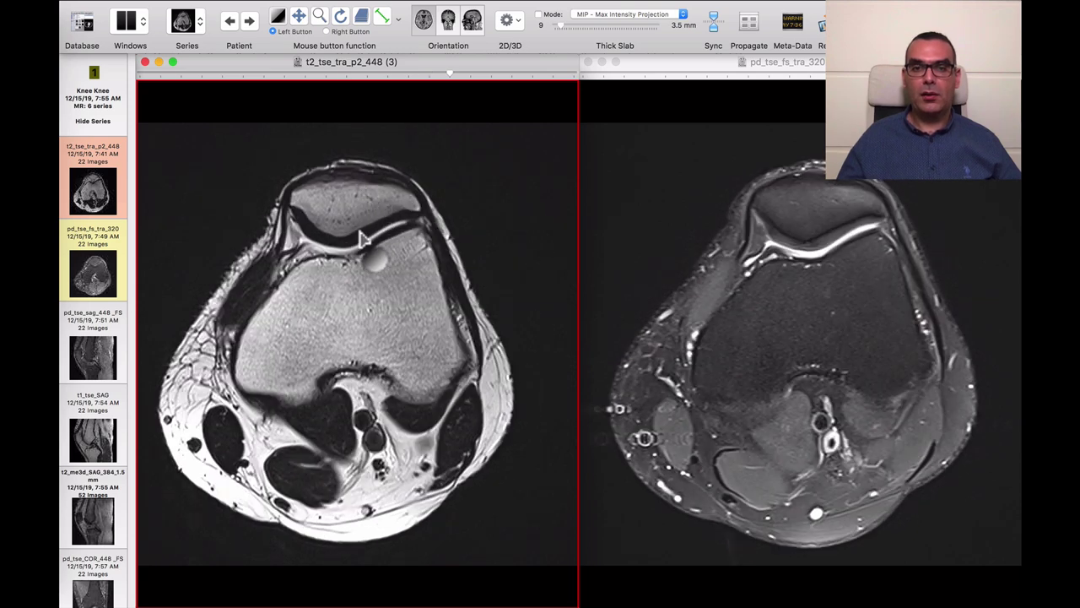
left_click(805, 249)
scroll(811, 257, "down", 3)
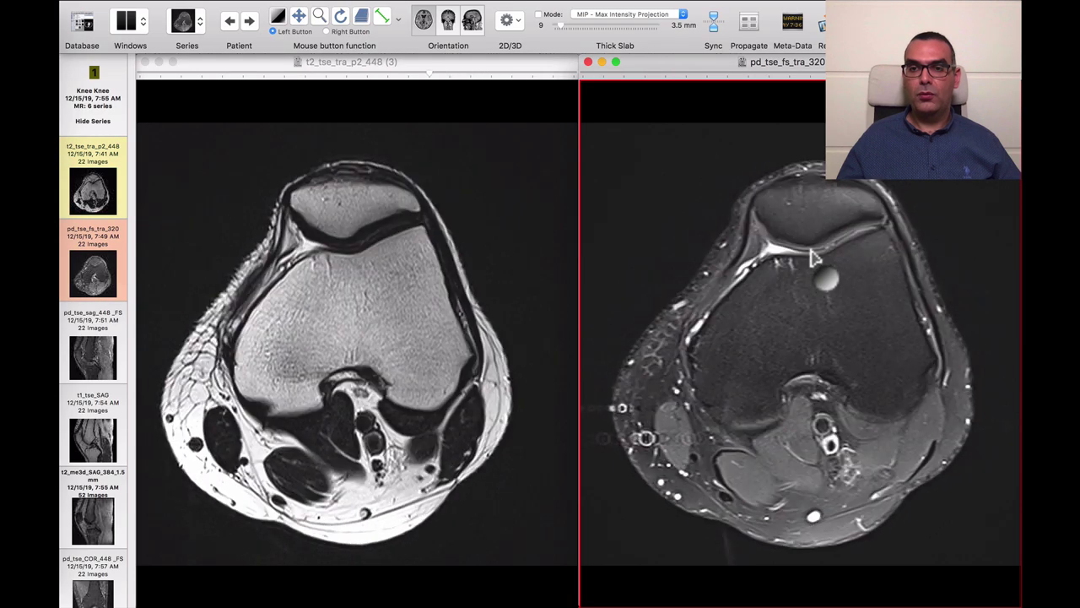
scroll(813, 260, "up", 5)
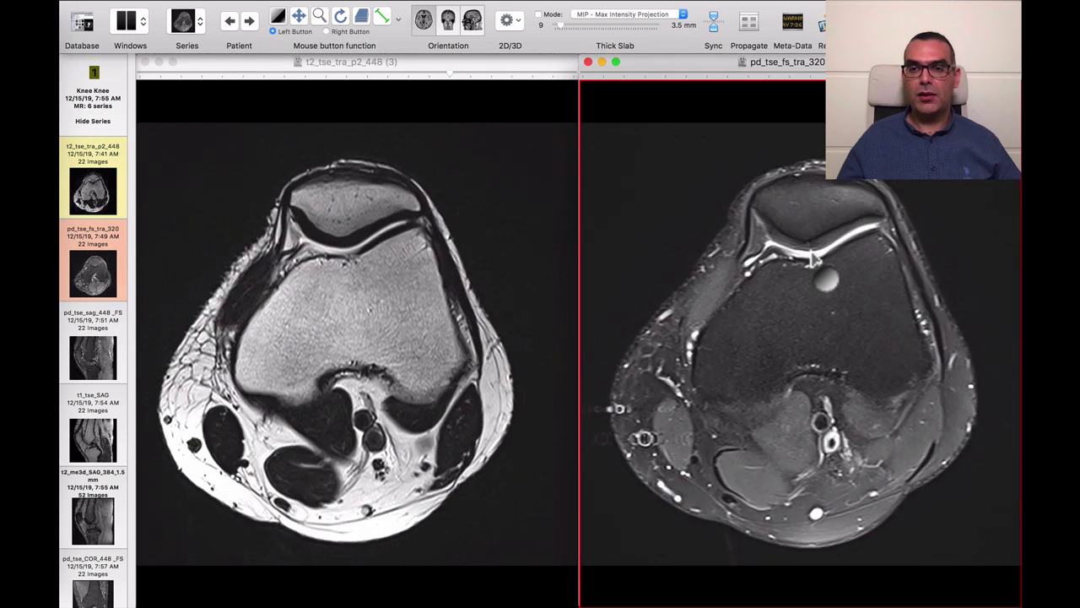
scroll(817, 263, "up", 3)
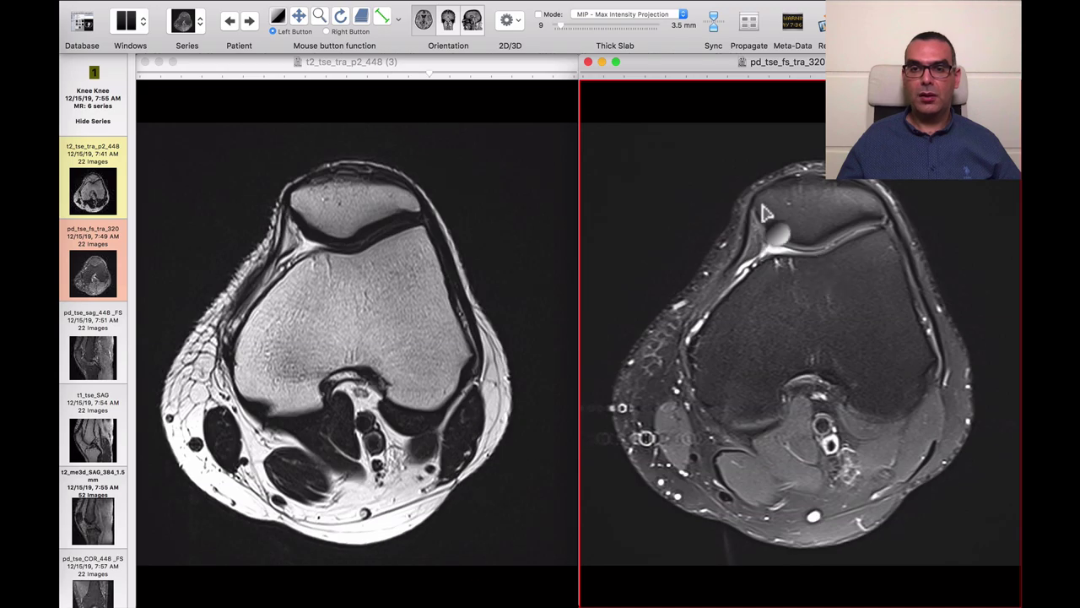
scroll(741, 263, "up", 4)
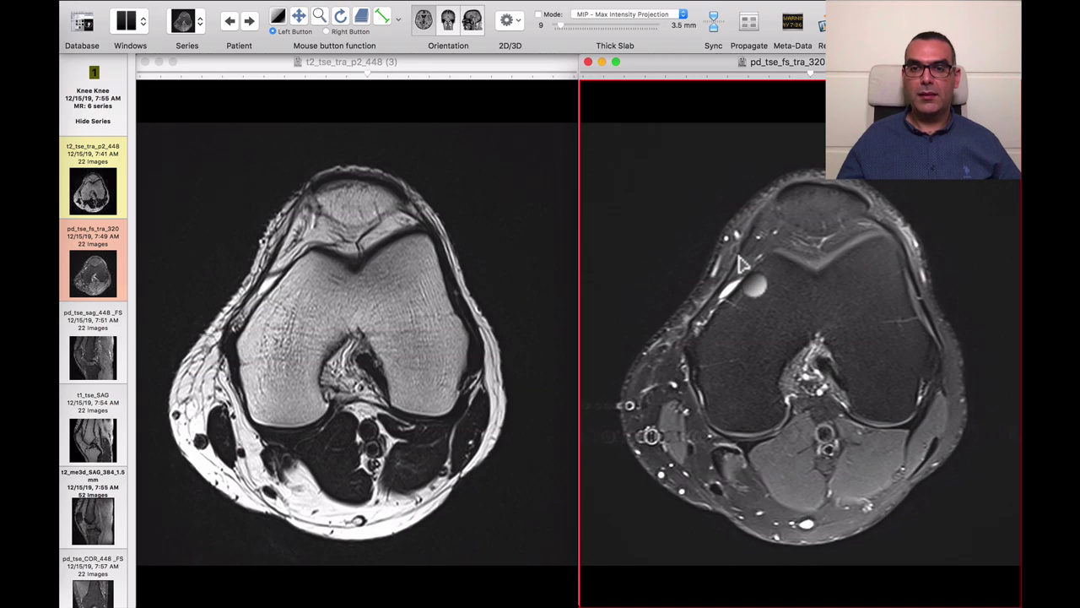
scroll(741, 263, "up", 8)
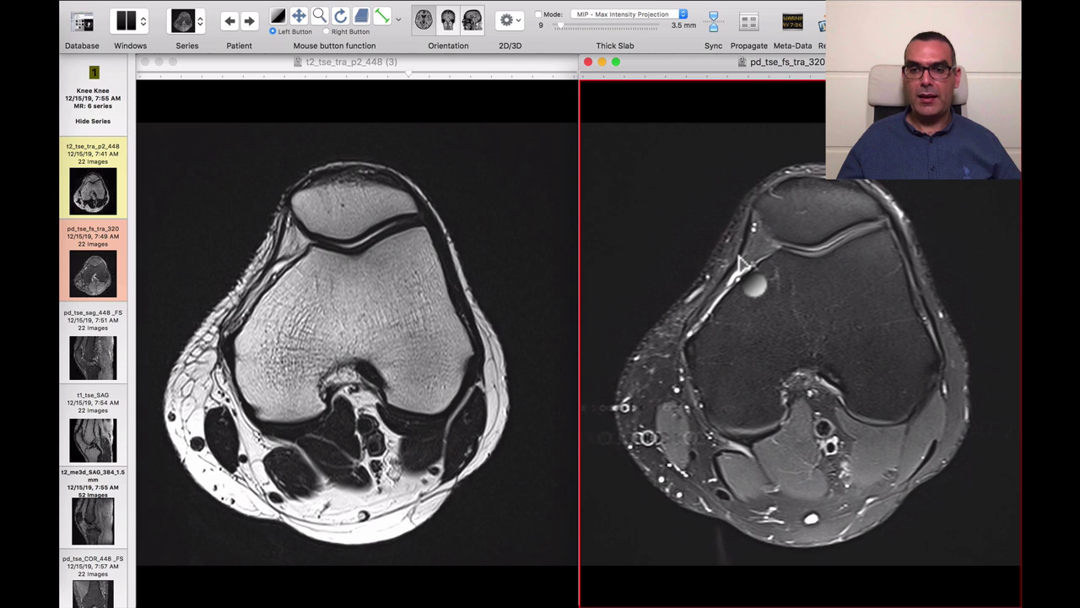
Page the synced t2_tse_tra and pd_tse_fs_tra axial stacks downward toward the condyles
left_click(392, 372)
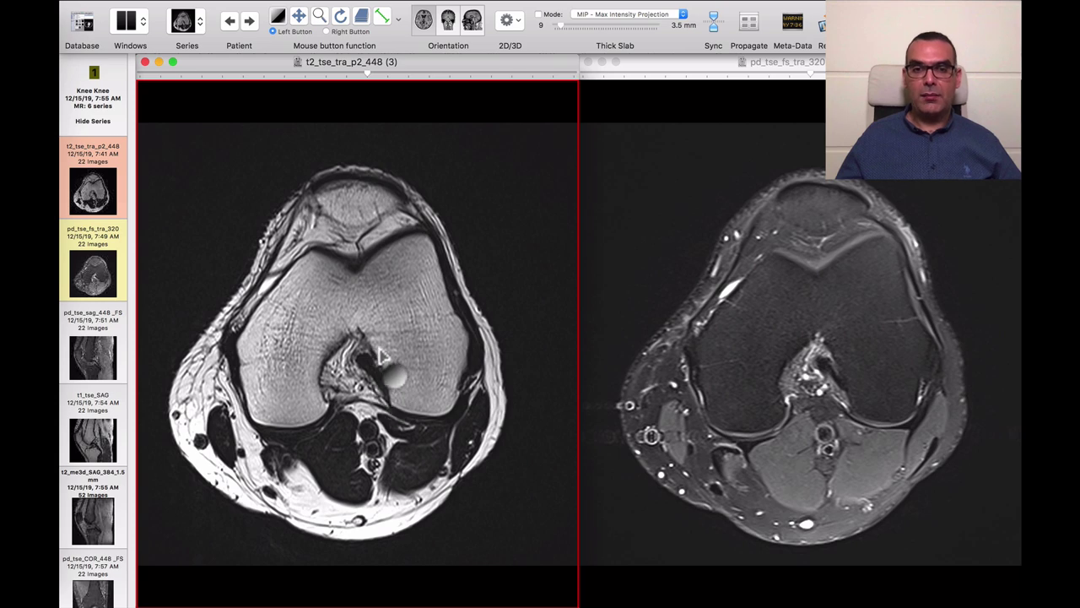
scroll(422, 393, "down", 2)
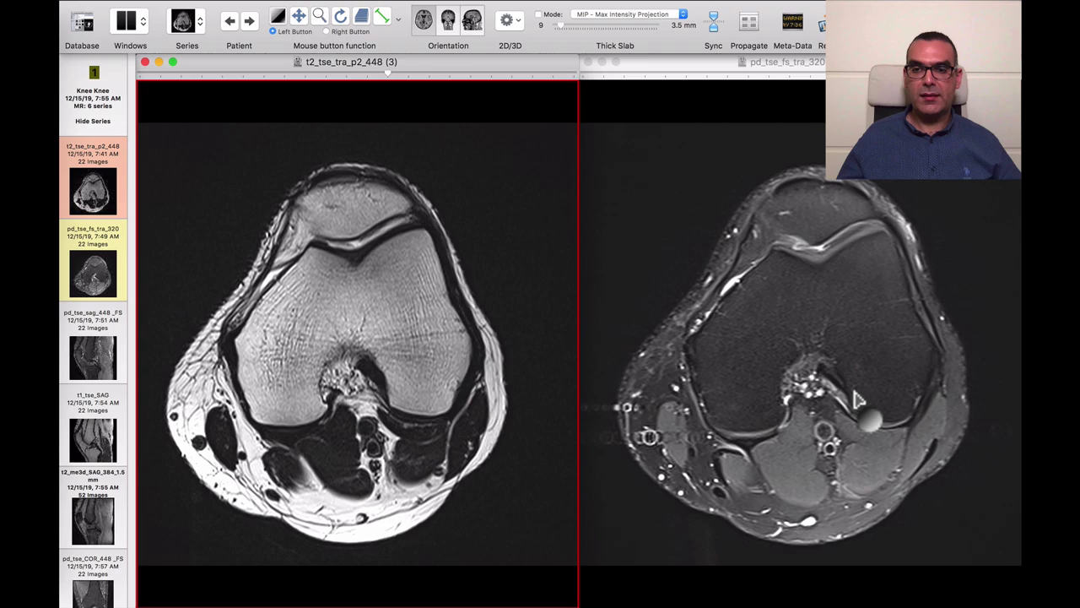
left_click(857, 401)
scroll(857, 401, "down", 2)
scroll(857, 401, "up", 2)
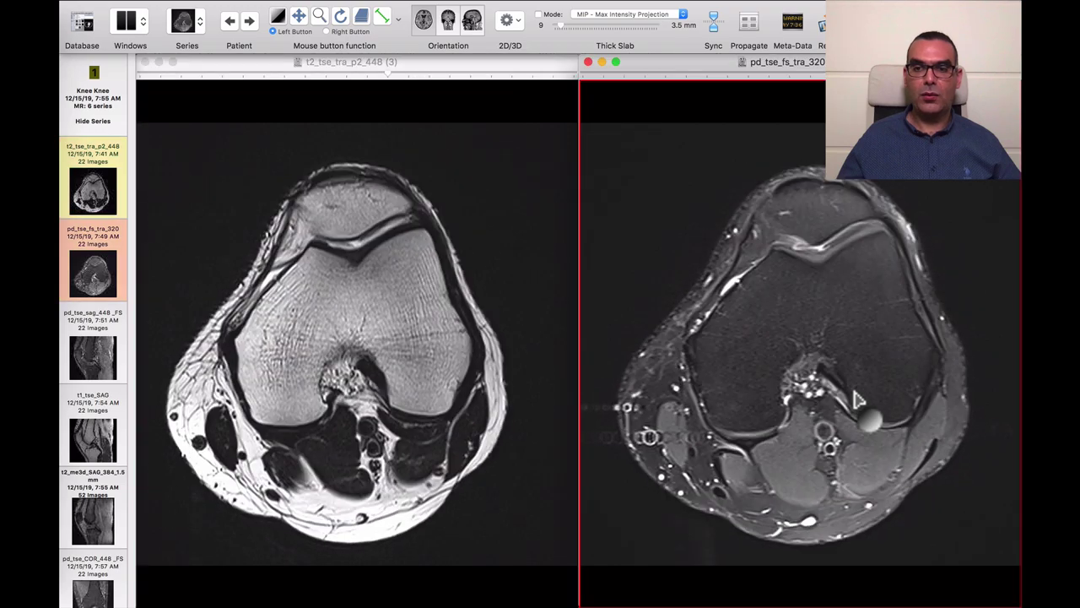
scroll(857, 401, "up", 5)
scroll(857, 400, "down", 3)
scroll(856, 401, "up", 3)
Settle both axial series on the femoral condyle and intercondylar notch level
left_click(397, 380)
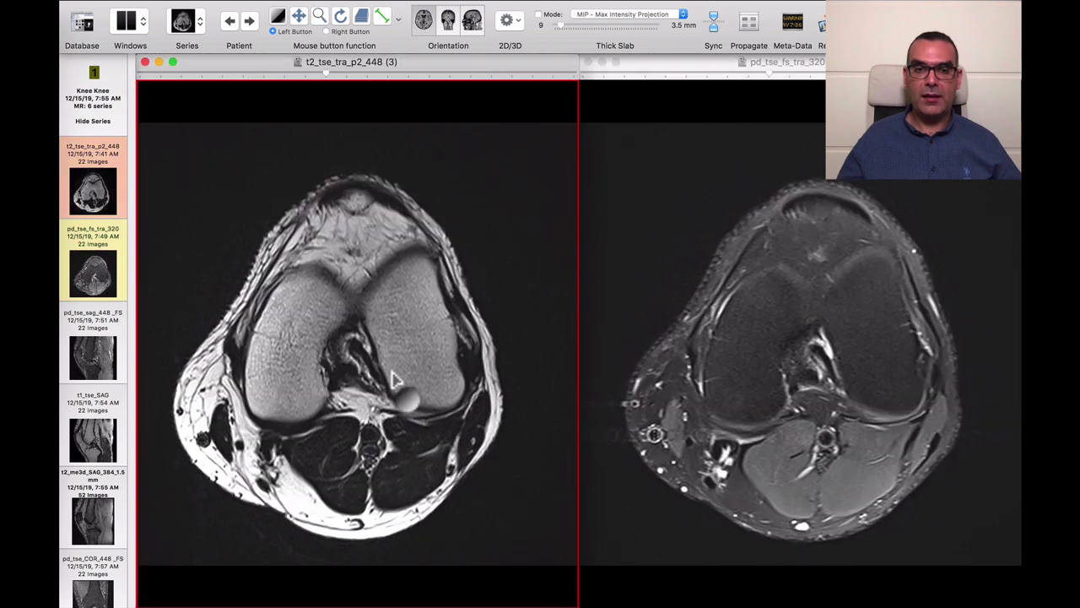
scroll(370, 372, "up", 2)
scroll(363, 353, "down", 5)
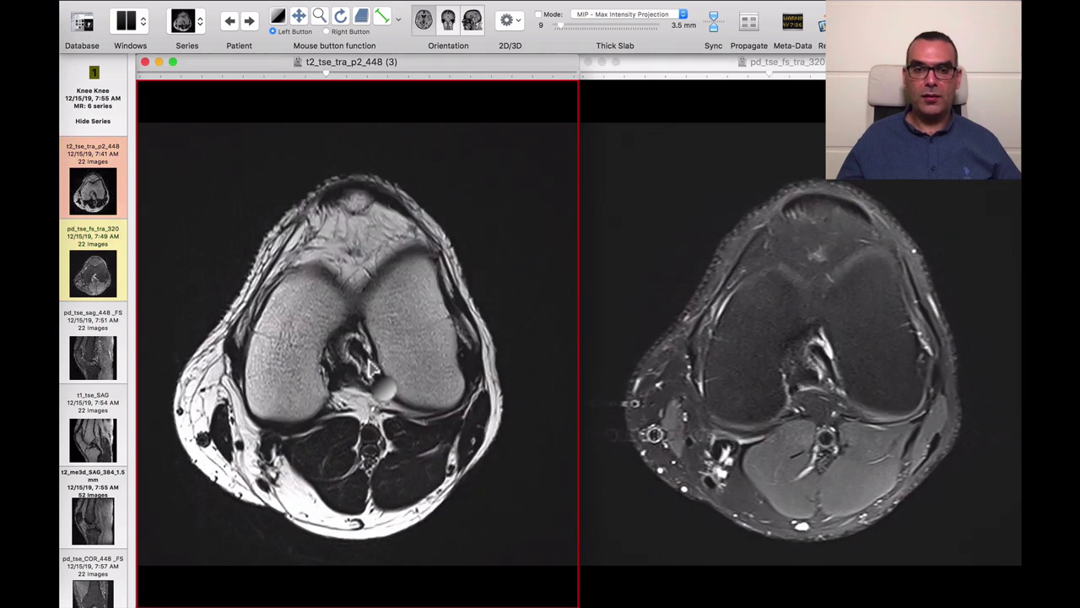
scroll(377, 375, "up", 5)
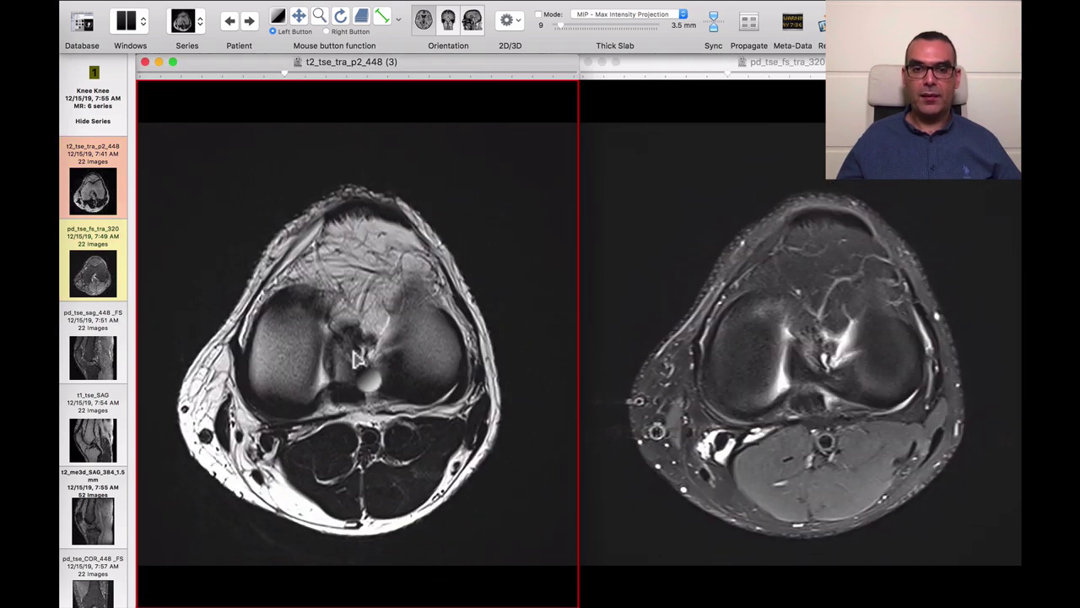
scroll(355, 353, "down", 5)
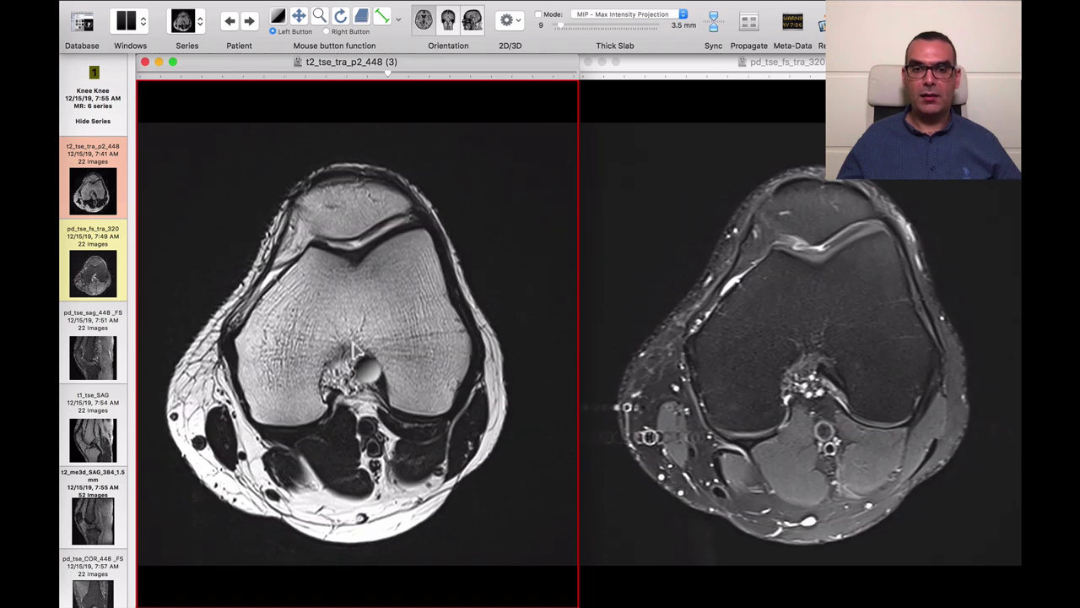
scroll(384, 350, "down", 4)
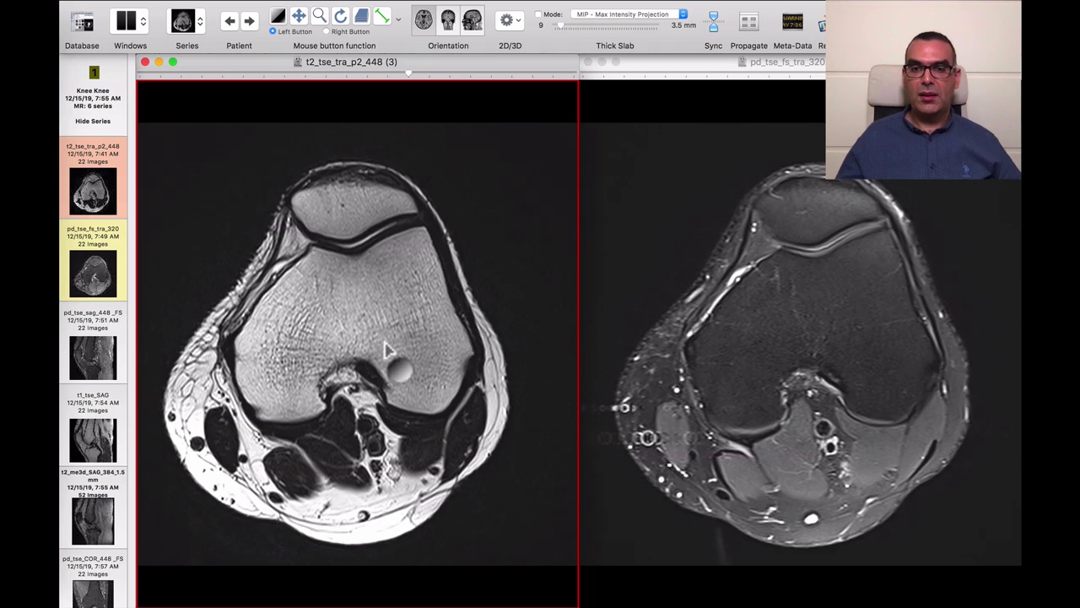
left_click(728, 423)
scroll(732, 438, "up", 5)
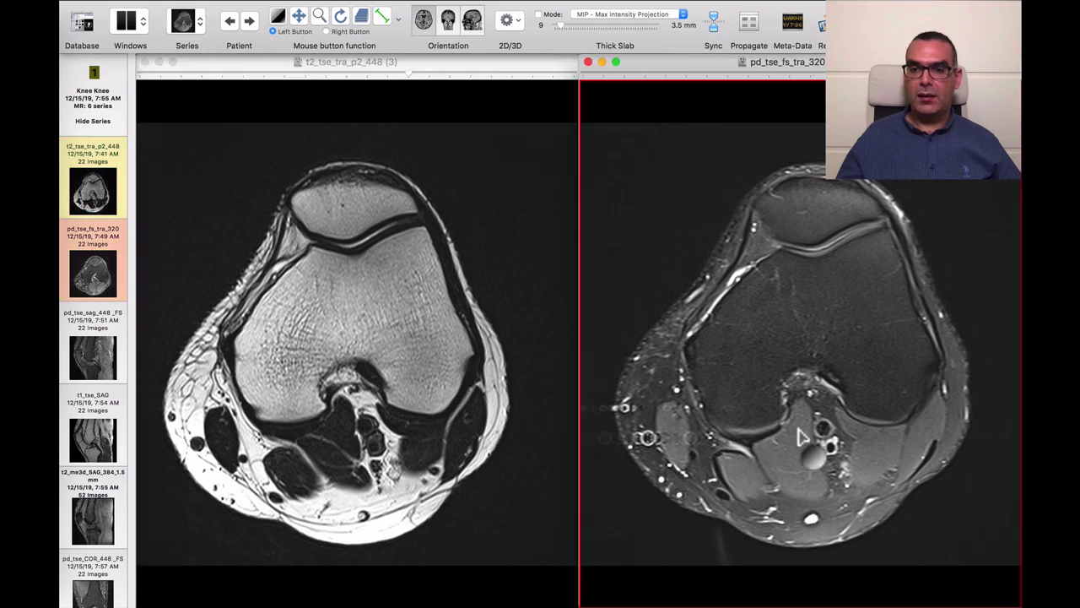
scroll(740, 464, "down", 4)
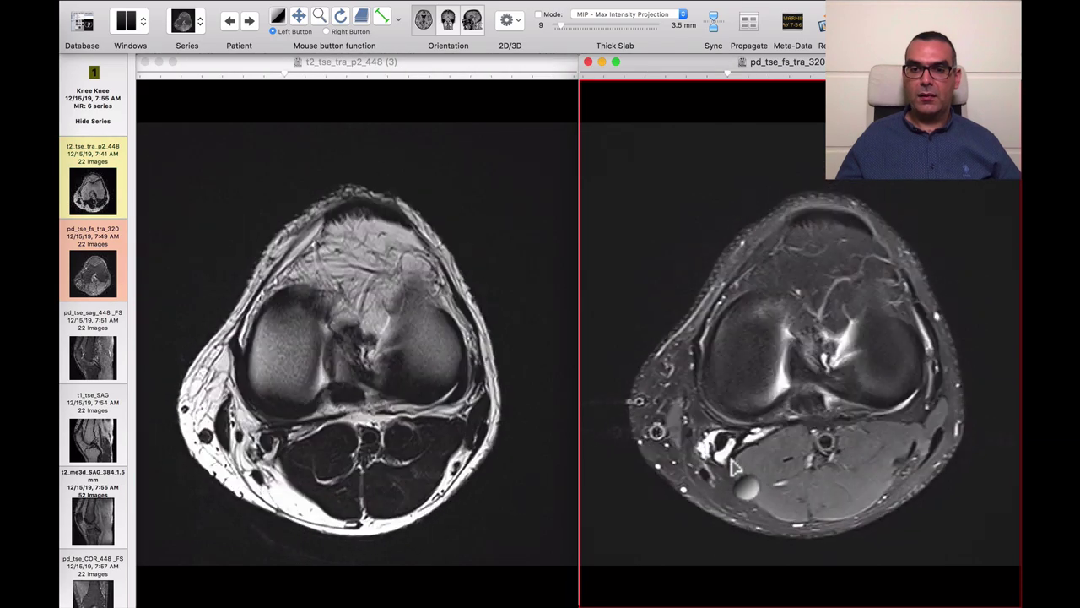
scroll(735, 467, "up", 4)
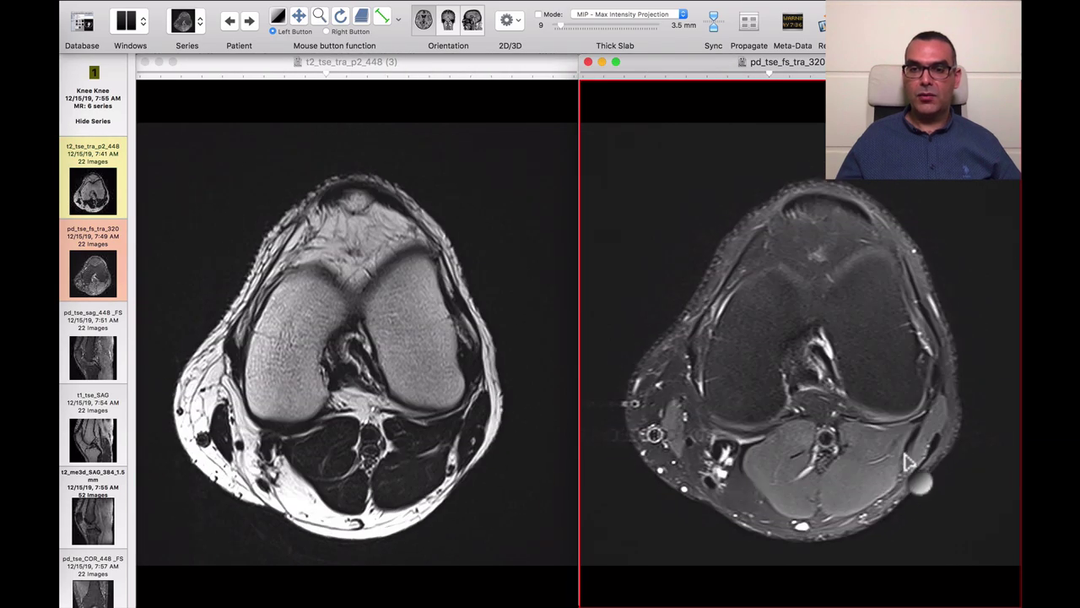
scroll(895, 461, "up", 5)
Page the synced T2 and fat-sat PD axial series through the knee together
scroll(908, 466, "down", 2)
scroll(910, 466, "up", 6)
scroll(910, 466, "up", 6)
scroll(910, 471, "down", 6)
scroll(747, 443, "down", 4)
scroll(720, 434, "down", 2)
scroll(747, 453, "down", 1)
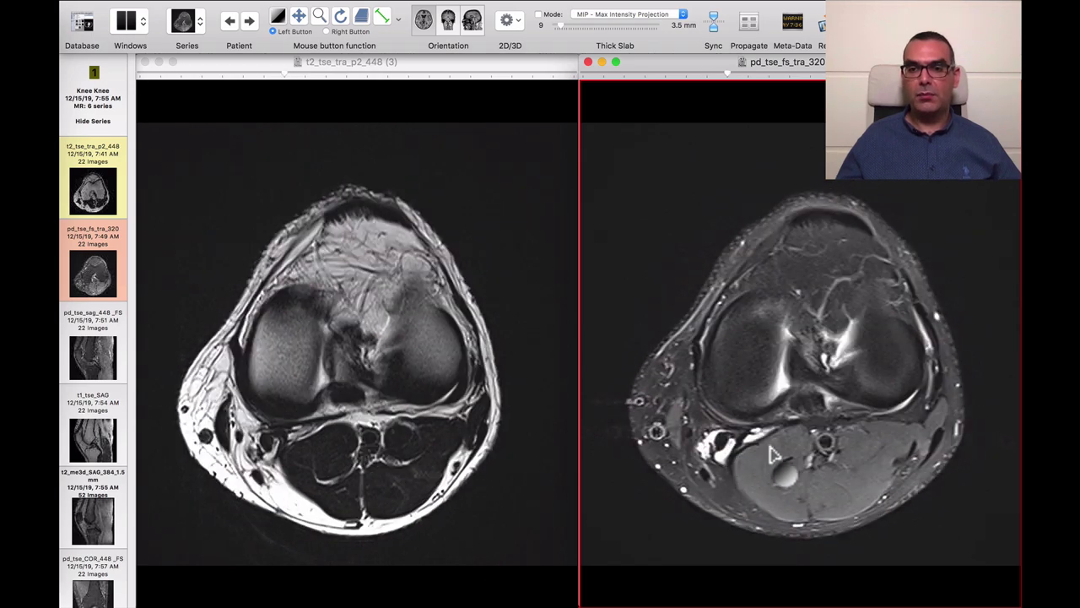
scroll(775, 455, "down", 5)
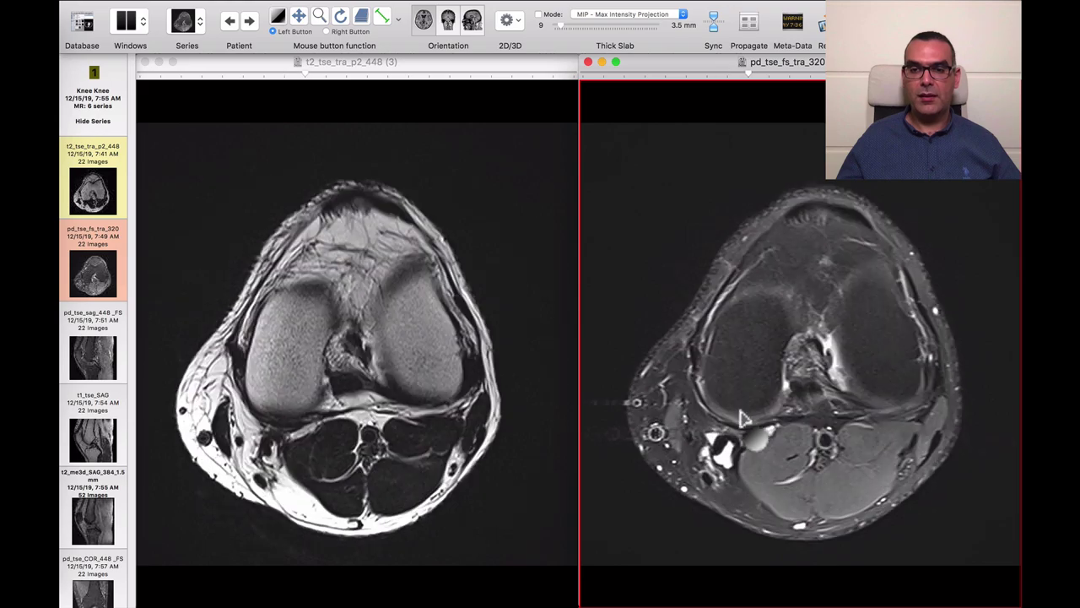
scroll(753, 463, "down", 8)
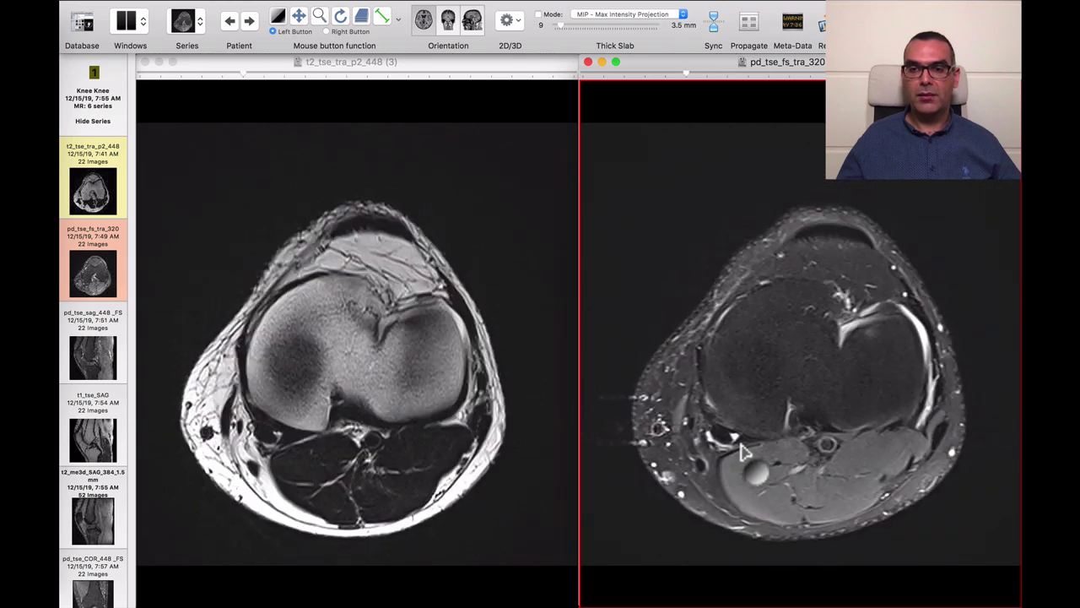
scroll(747, 453, "up", 4)
scroll(746, 454, "down", 4)
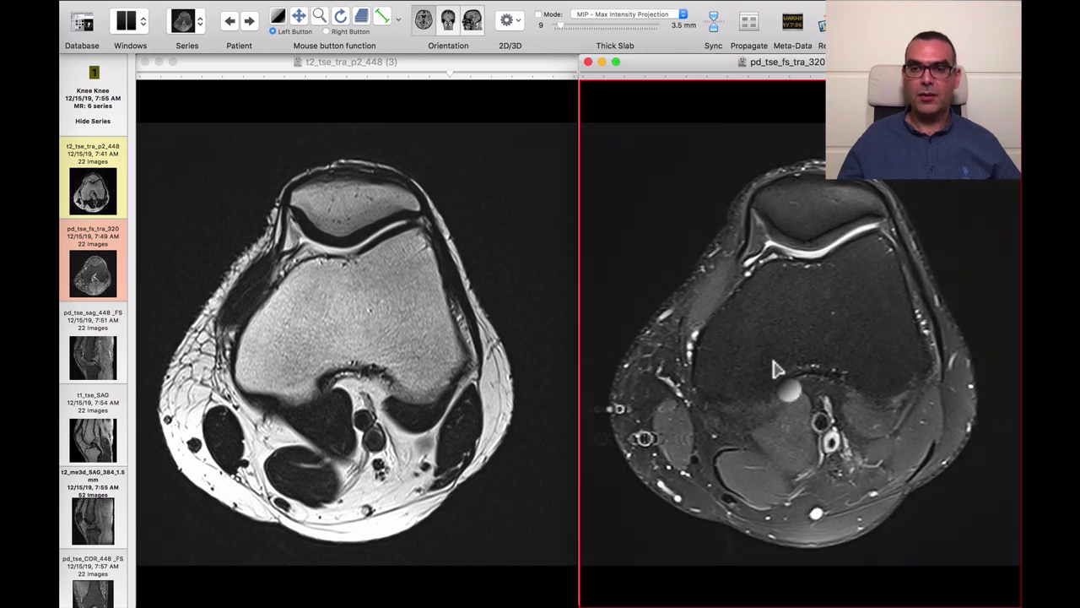
Settle the axial T2 series on a more distal slice through the femoral condyles
left_click(468, 345)
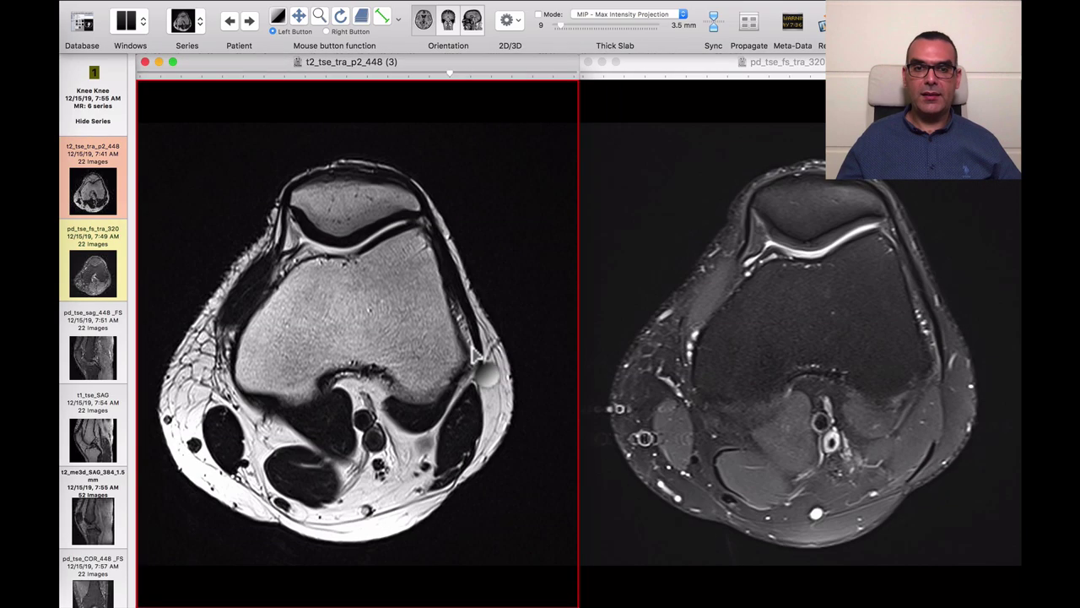
scroll(474, 353, "up", 3)
scroll(478, 357, "down", 3)
scroll(481, 358, "up", 4)
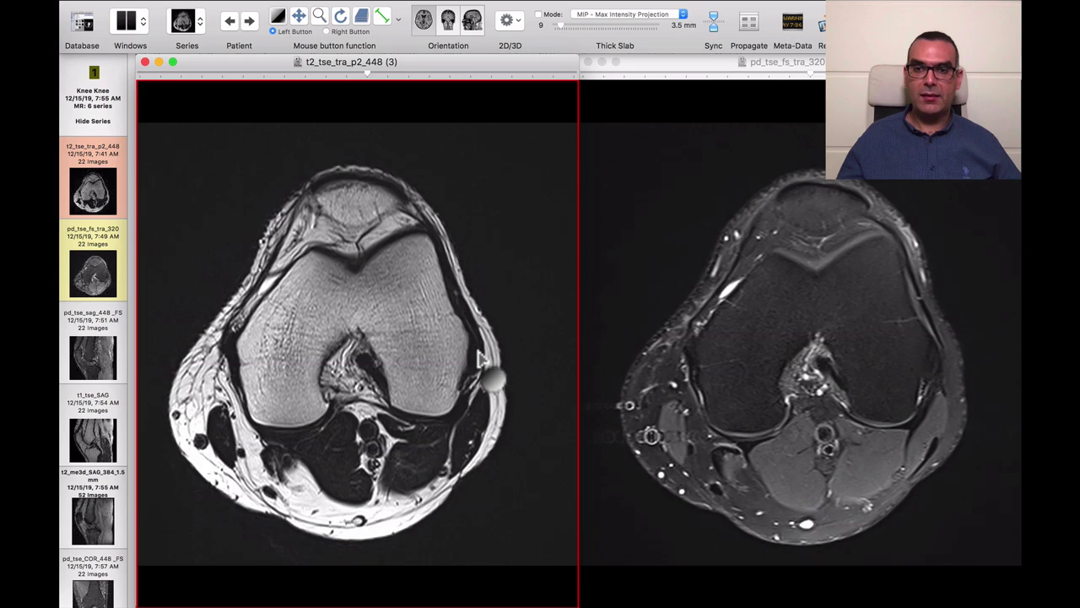
scroll(481, 358, "down", 2)
Load pd_tse_sag_448_FS in the left viewer and pd_tse_COR_448_FS in the right
left_click_drag(93, 354, 399, 321)
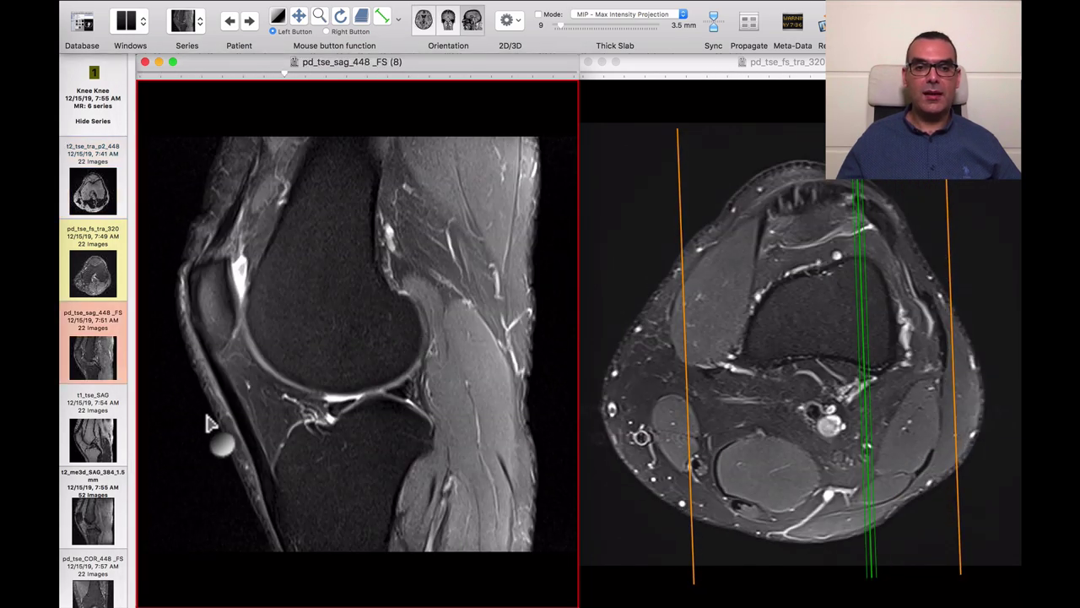
left_click_drag(116, 566, 838, 314)
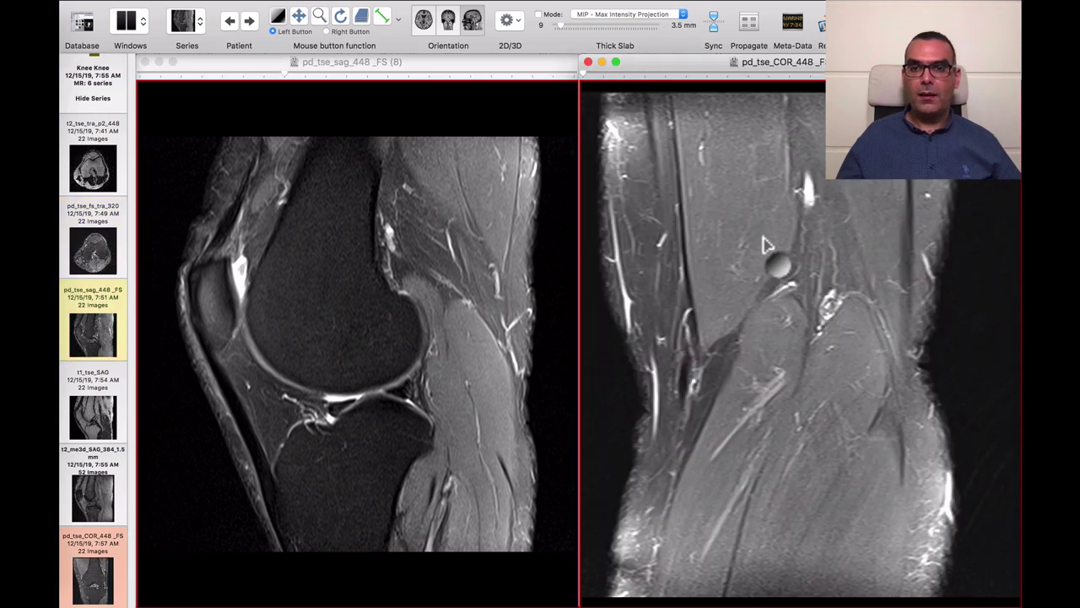
scroll(763, 243, "down", 3)
scroll(739, 196, "down", 10)
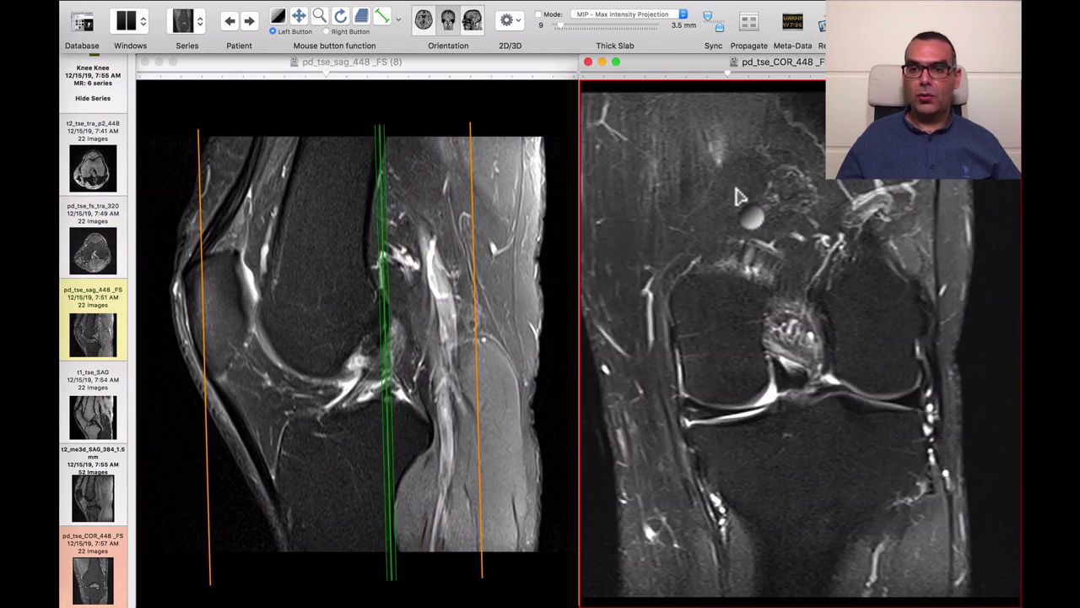
Activate the sagittal view, select the arrow annotation tool, and step through sagittal slices
left_click(411, 223)
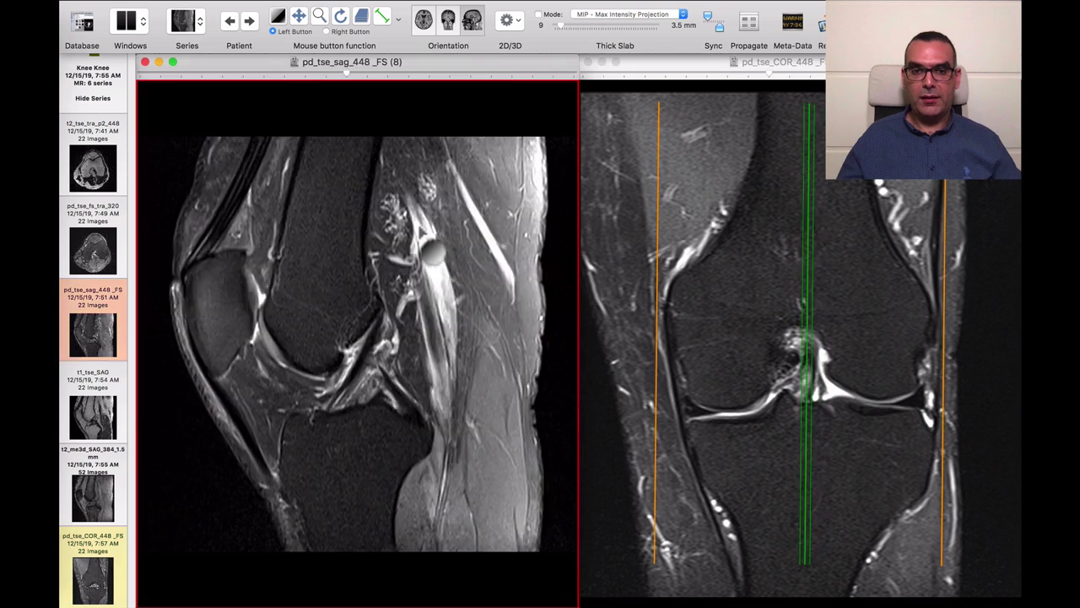
scroll(443, 248, "down", 1)
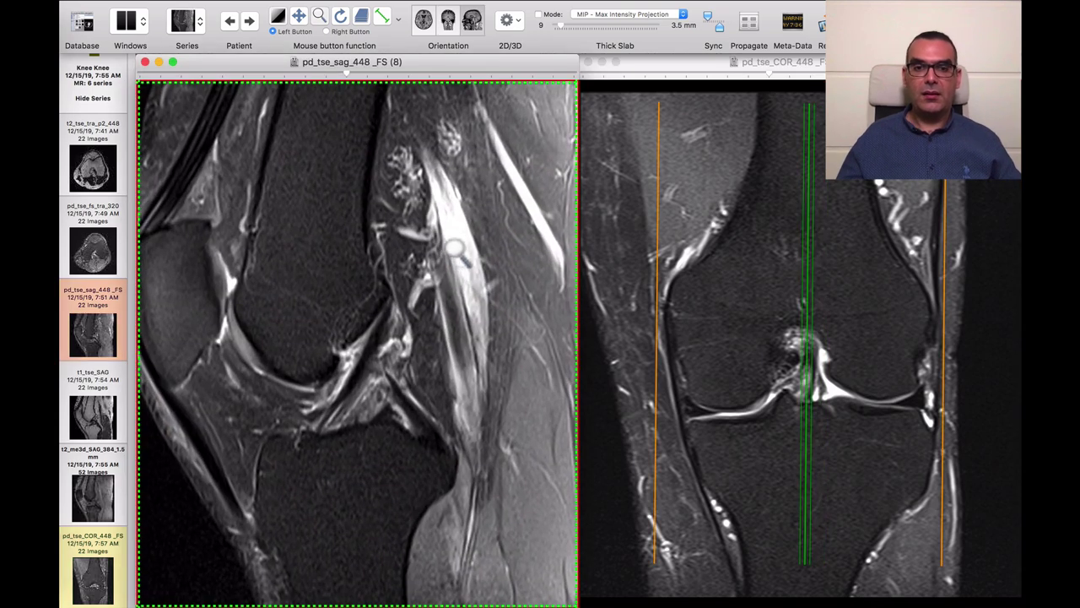
key("a")
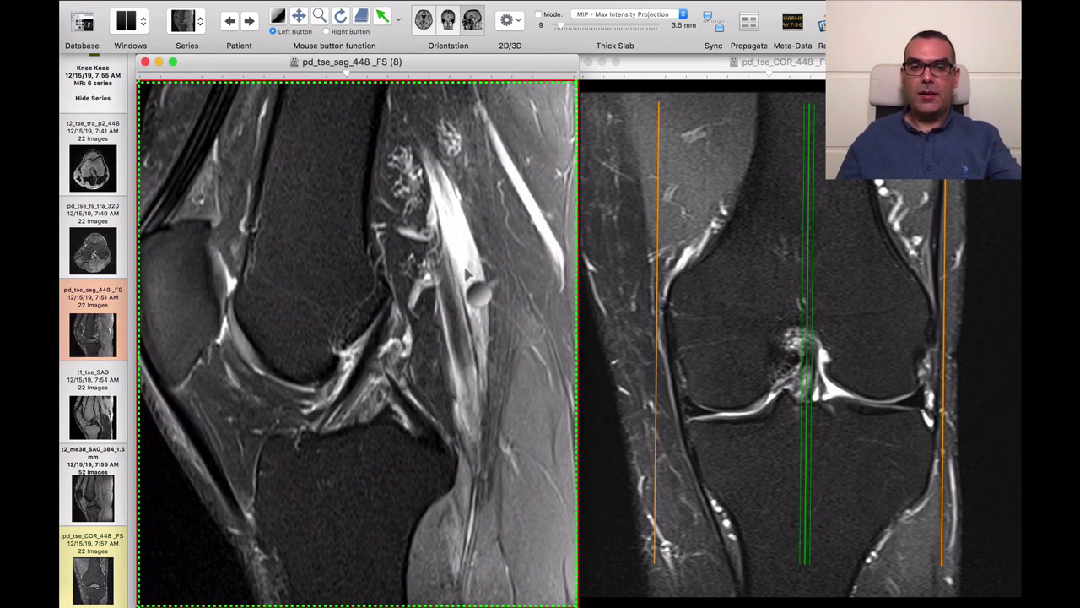
scroll(467, 275, "down", 2)
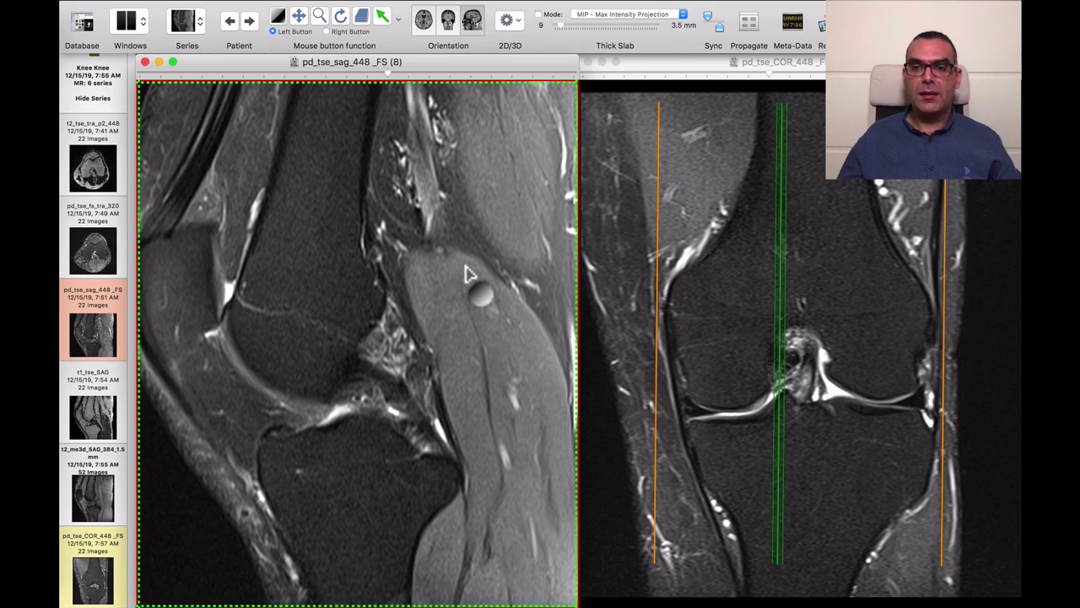
scroll(467, 275, "up", 2)
scroll(473, 275, "up", 2)
scroll(473, 275, "down", 10)
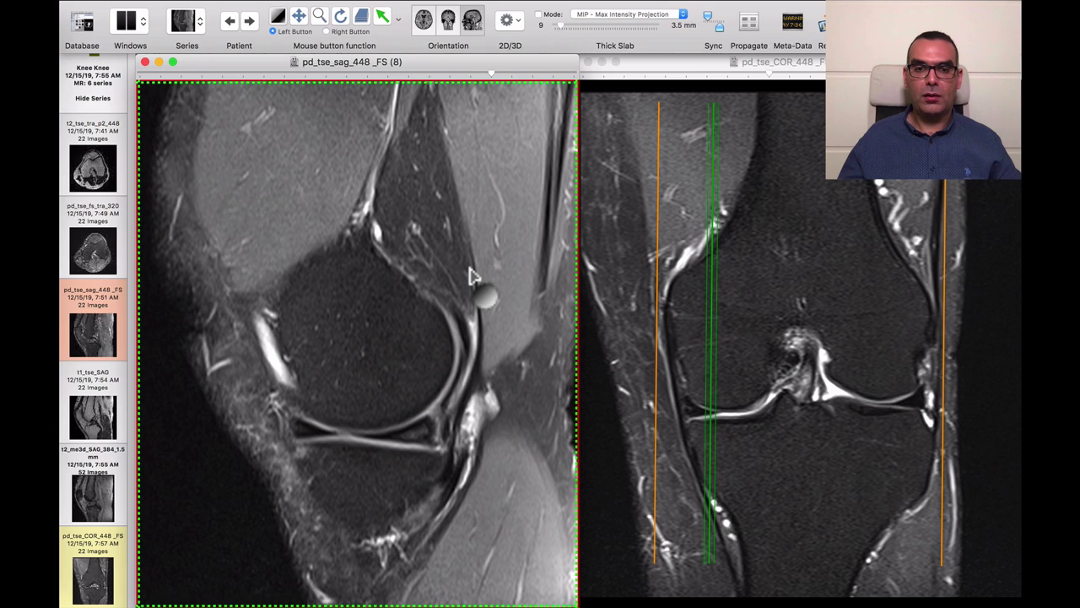
scroll(473, 275, "up", 15)
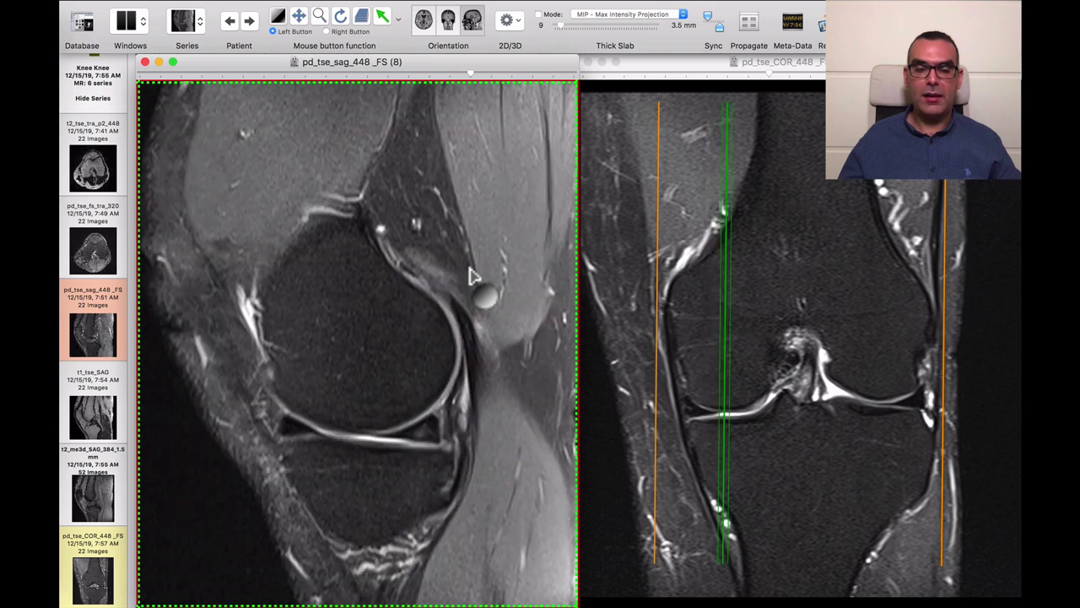
scroll(473, 276, "up", 3)
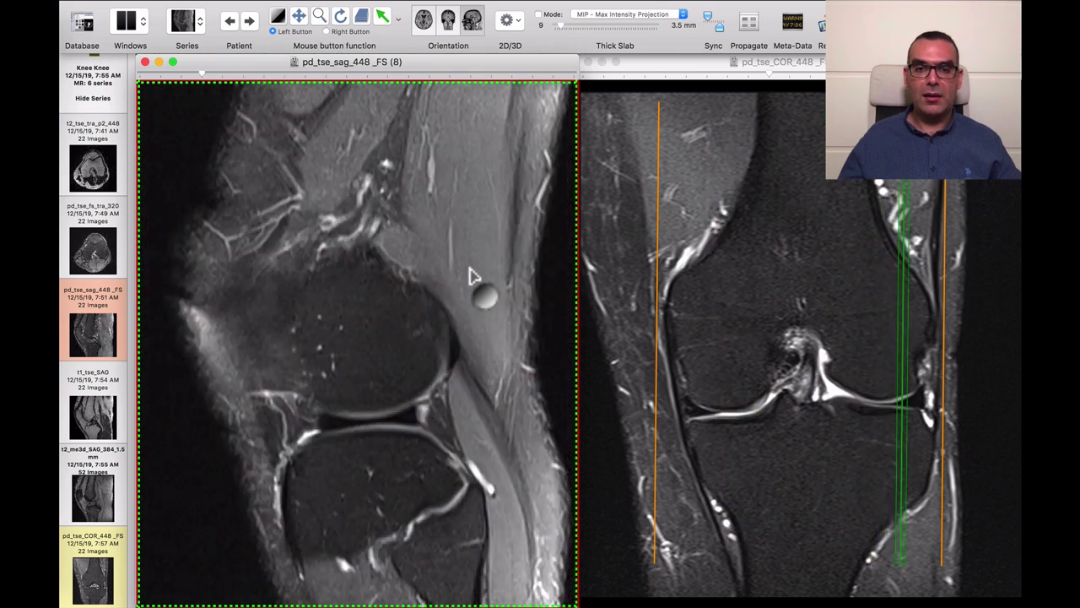
scroll(472, 275, "down", 9)
scroll(472, 275, "down", 6)
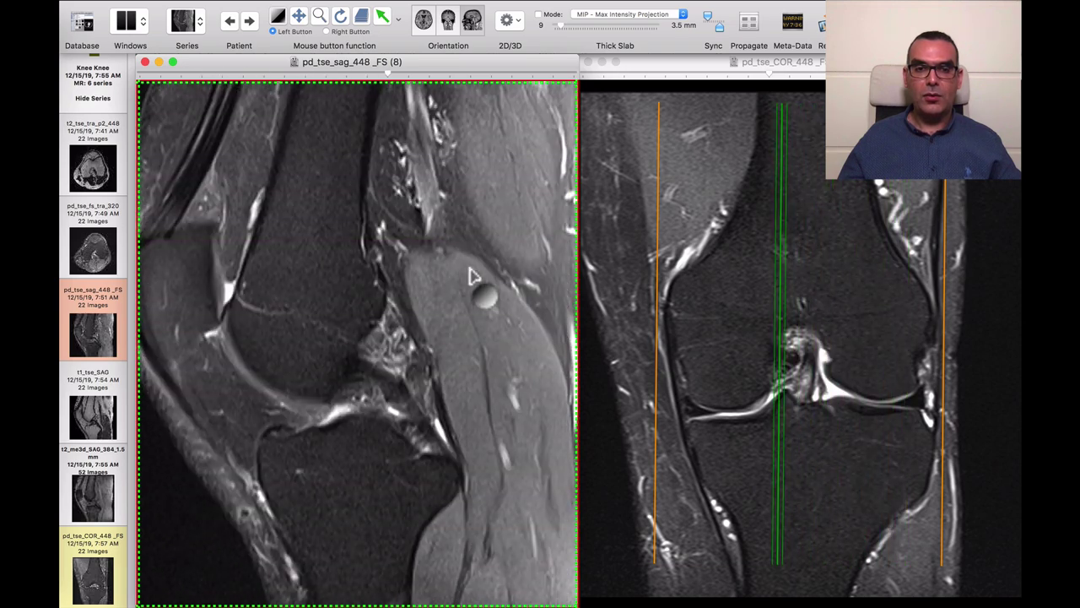
scroll(472, 275, "up", 6)
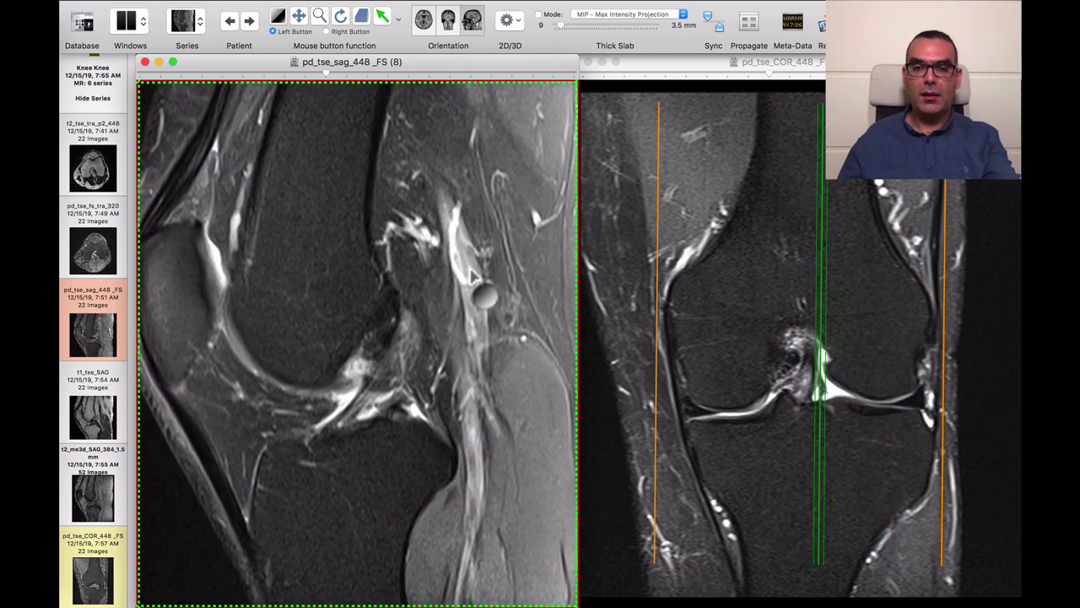
scroll(472, 275, "down", 6)
scroll(475, 265, "up", 2)
scroll(476, 265, "down", 7)
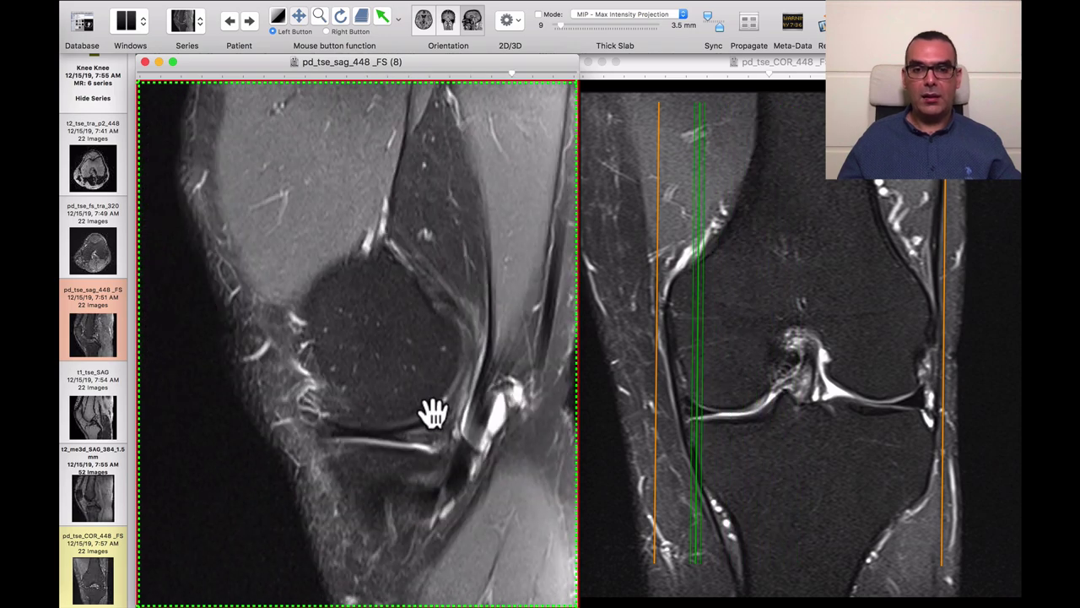
scroll(433, 414, "up", 2)
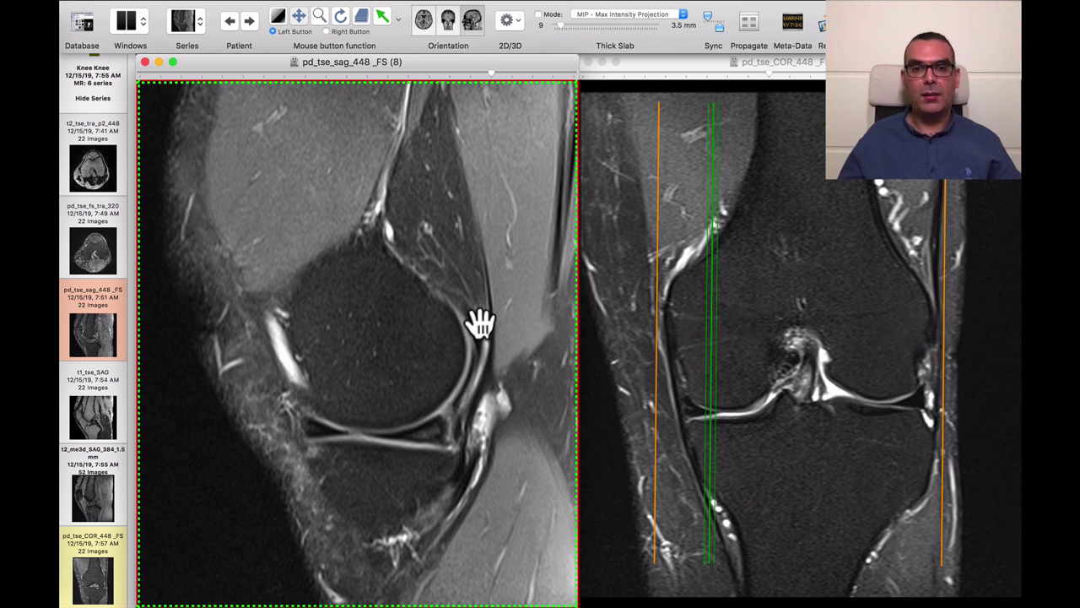
Continue paging sagittal slices while the coronal image marks their position
scroll(481, 324, "down", 8)
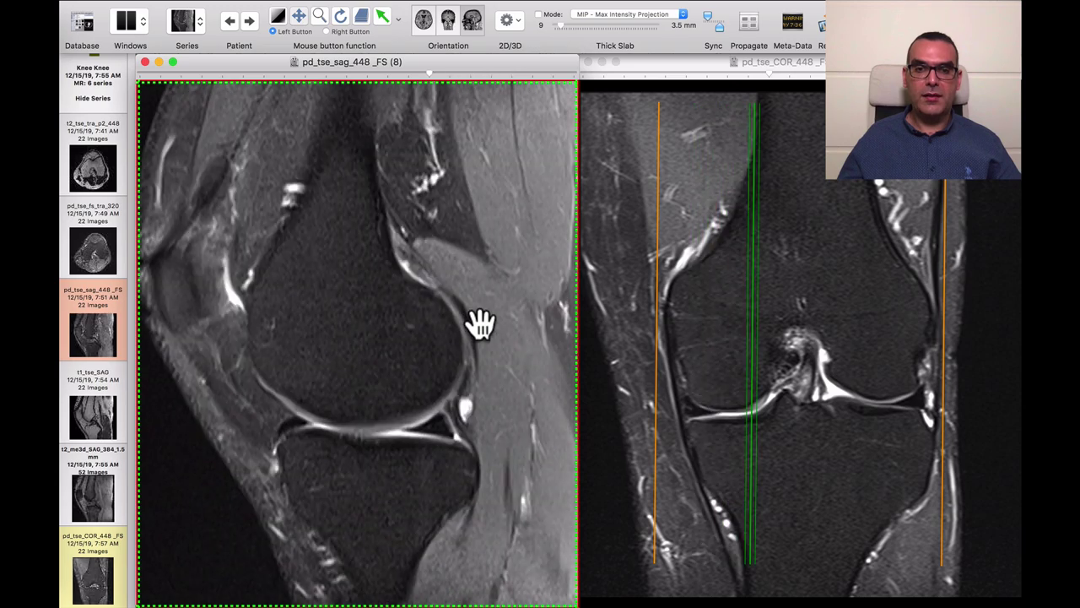
scroll(481, 324, "down", 4)
scroll(482, 321, "up", 7)
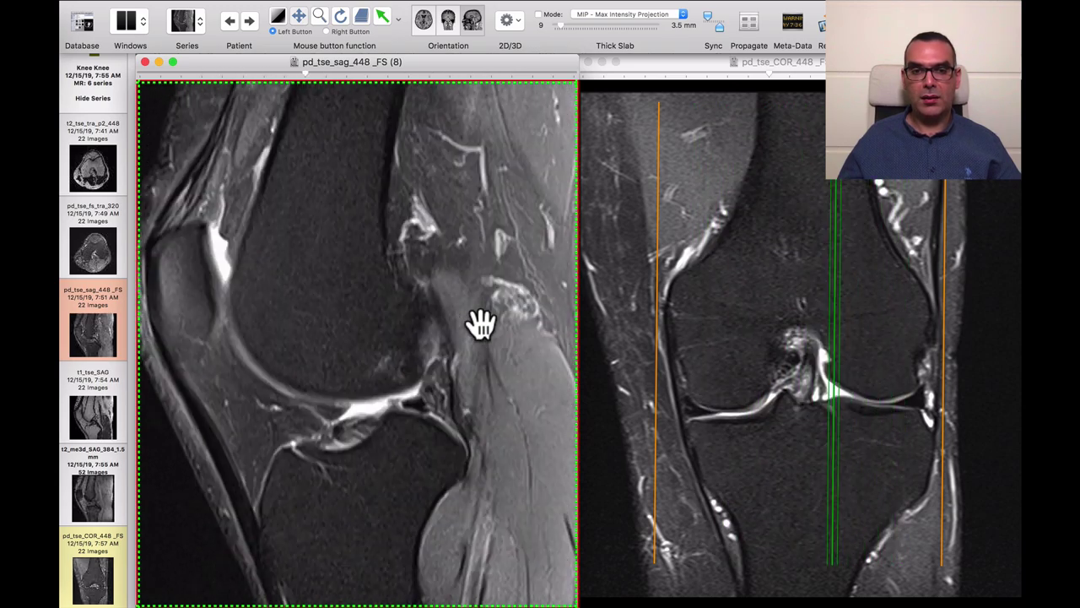
scroll(454, 344, "up", 5)
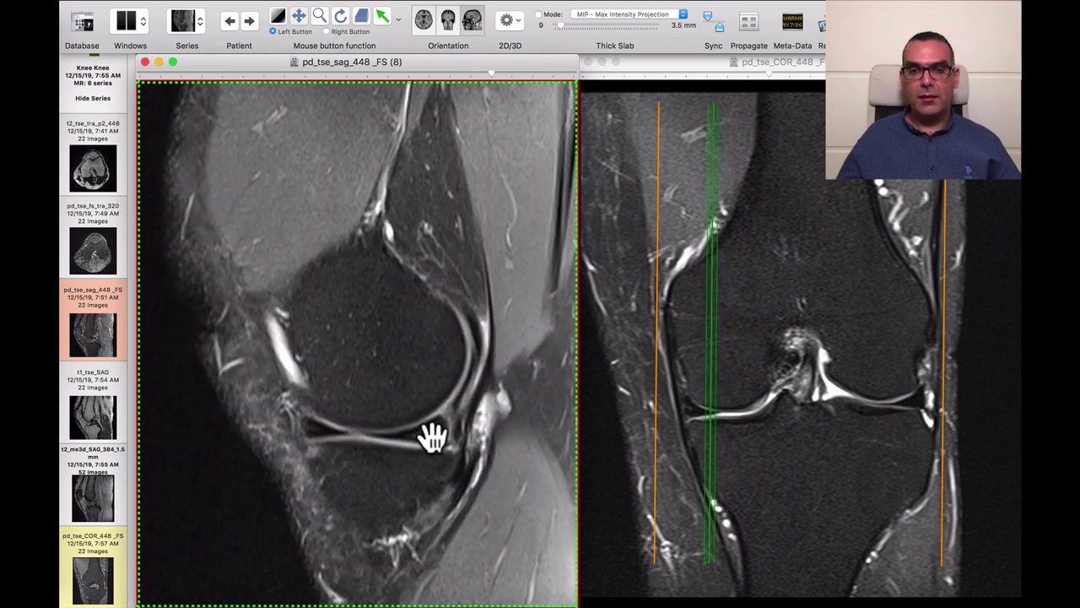
scroll(436, 450, "up", 1)
scroll(434, 448, "down", 1)
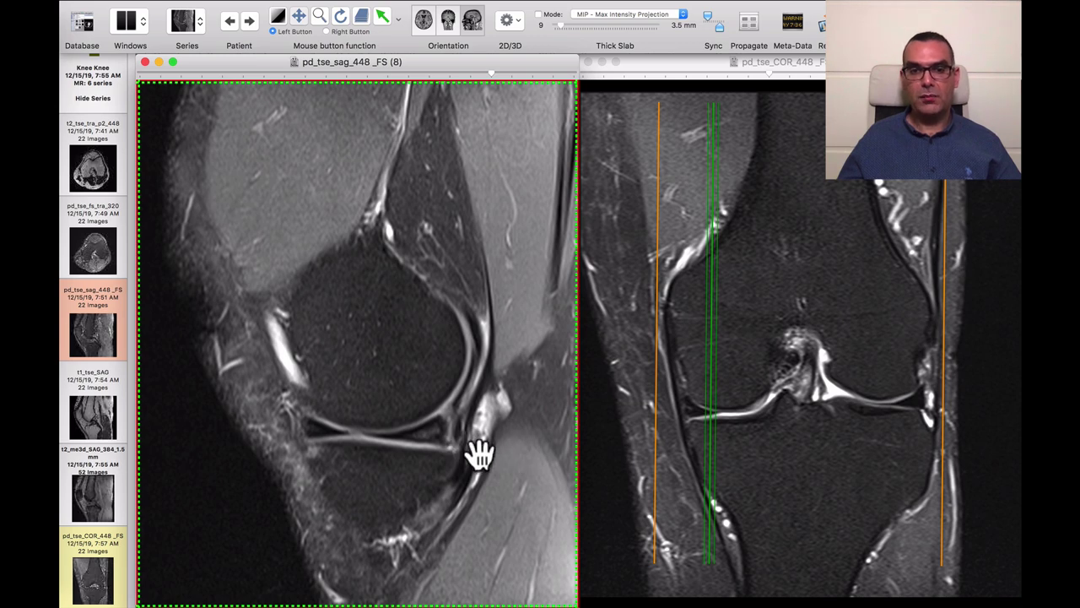
scroll(477, 453, "up", 3)
scroll(490, 453, "up", 3)
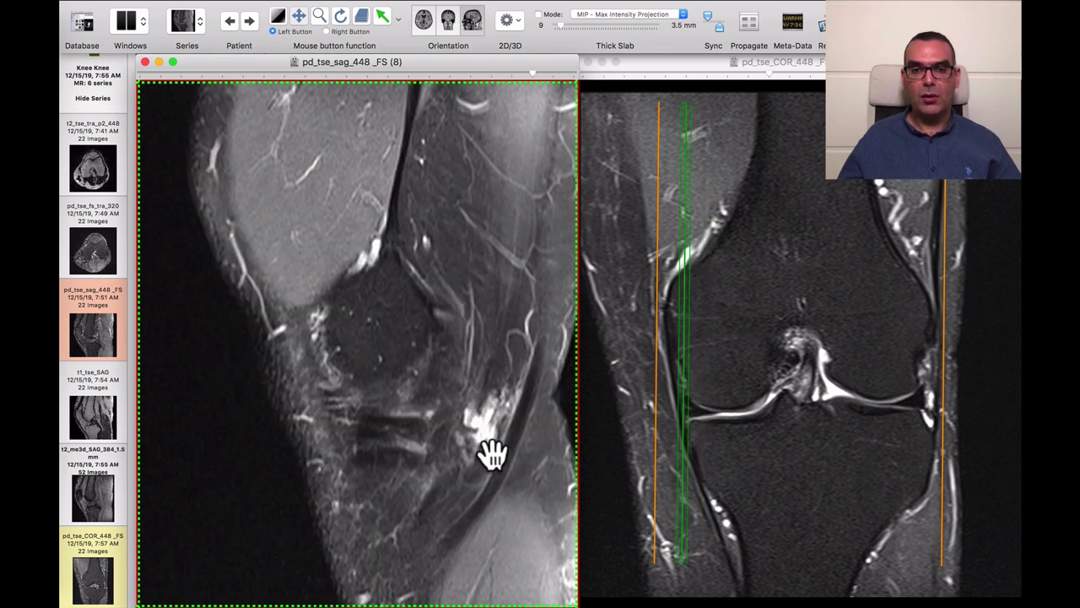
scroll(493, 453, "down", 8)
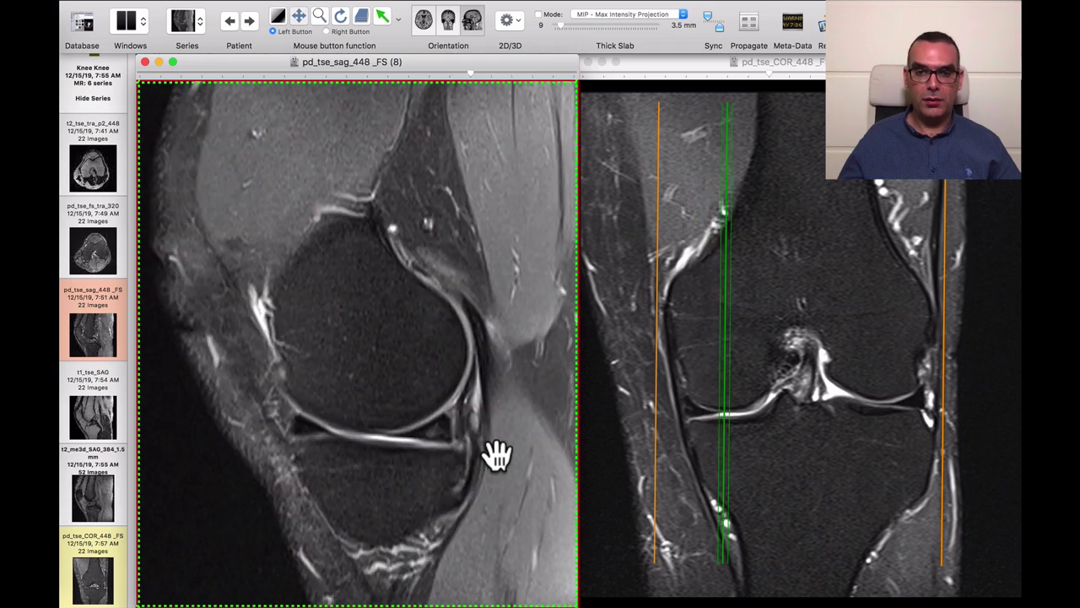
scroll(496, 455, "down", 4)
scroll(496, 456, "up", 4)
scroll(494, 453, "down", 6)
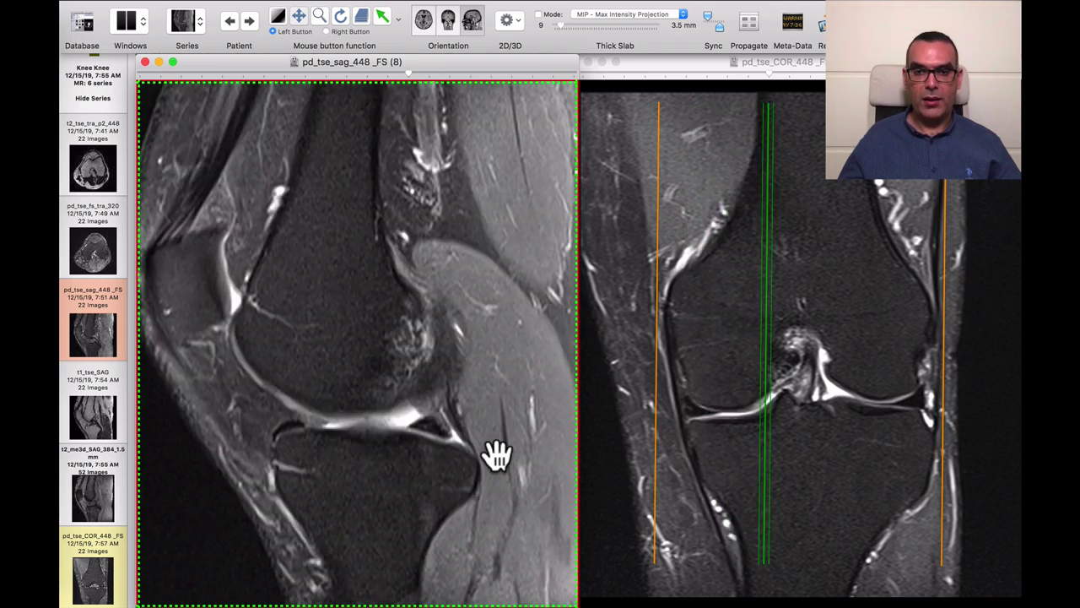
Briefly step through the coronal fat-sat slices
left_click(747, 452)
scroll(748, 452, "down", 8)
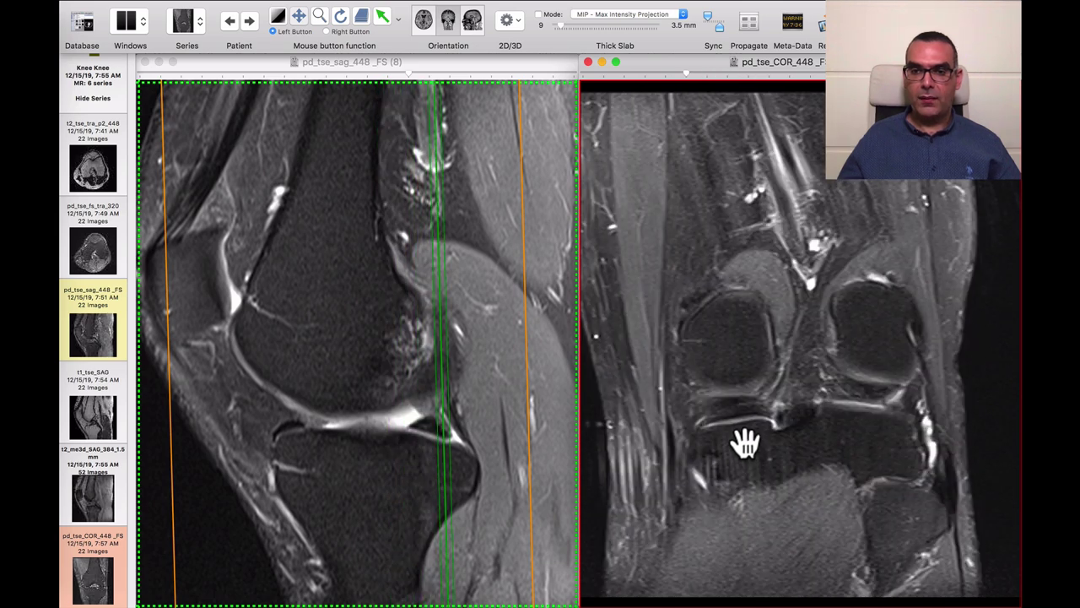
scroll(746, 443, "up", 3)
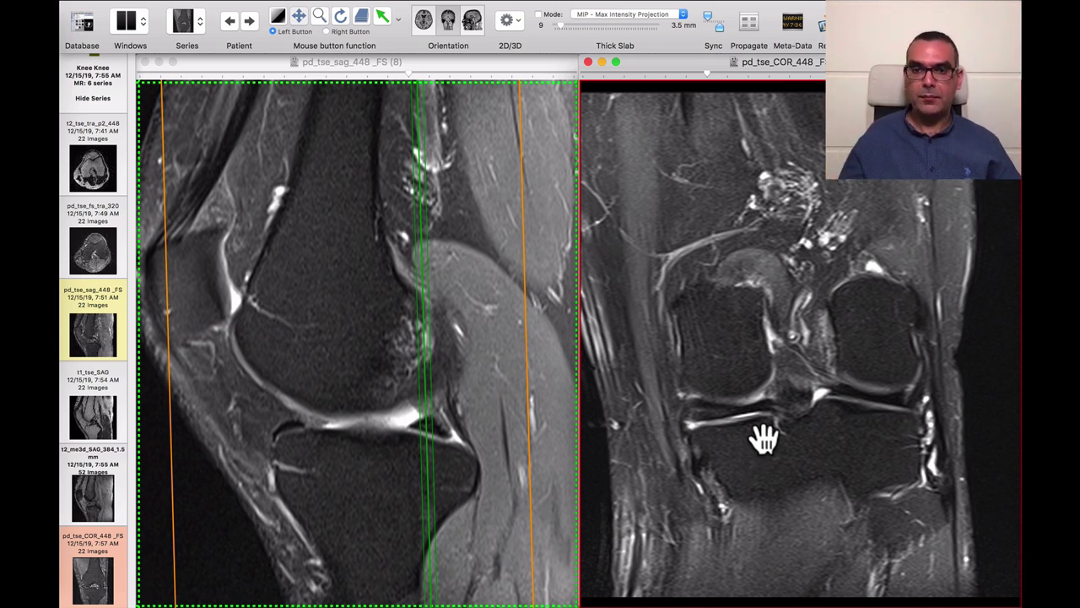
scroll(763, 437, "down", 3)
Page the sagittal fat-sat slices across a femoral condyle and meniscus
left_click(510, 376)
scroll(511, 374, "down", 5)
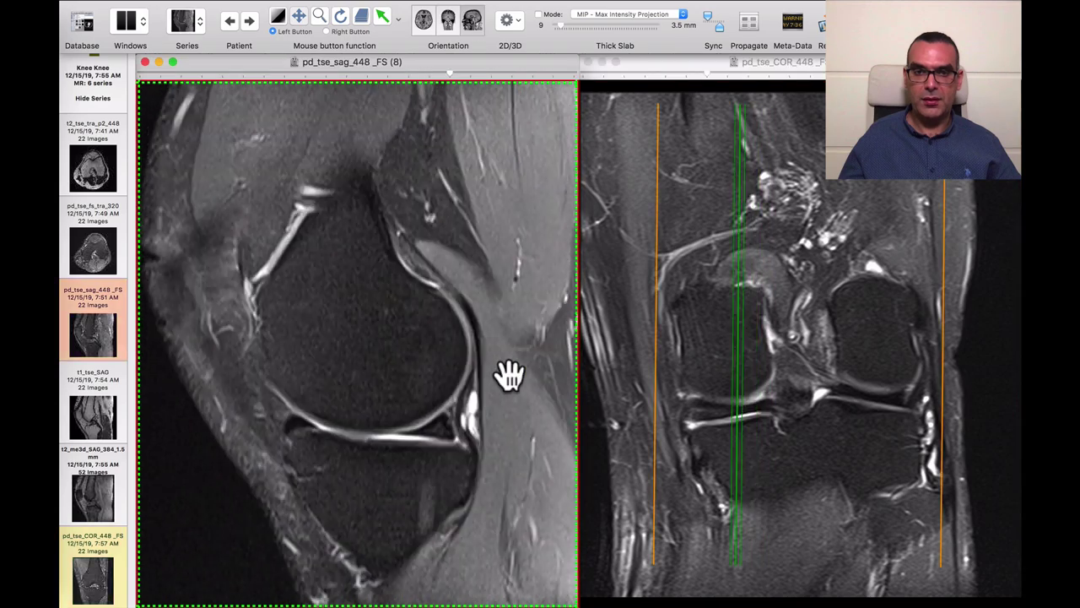
scroll(510, 375, "down", 8)
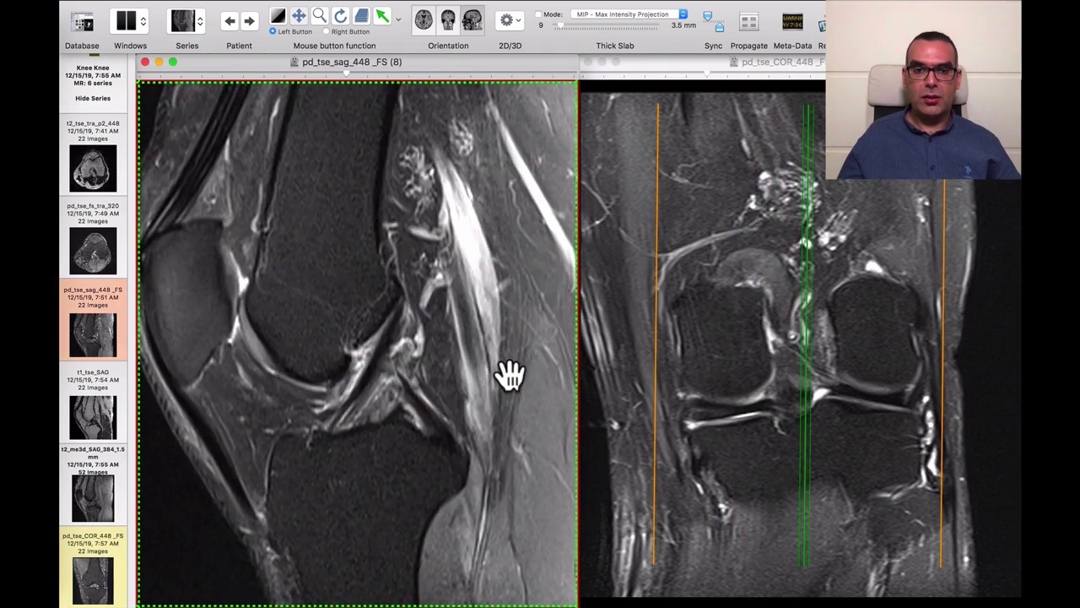
scroll(509, 376, "down", 5)
scroll(510, 376, "up", 4)
scroll(509, 375, "down", 4)
scroll(510, 375, "up", 4)
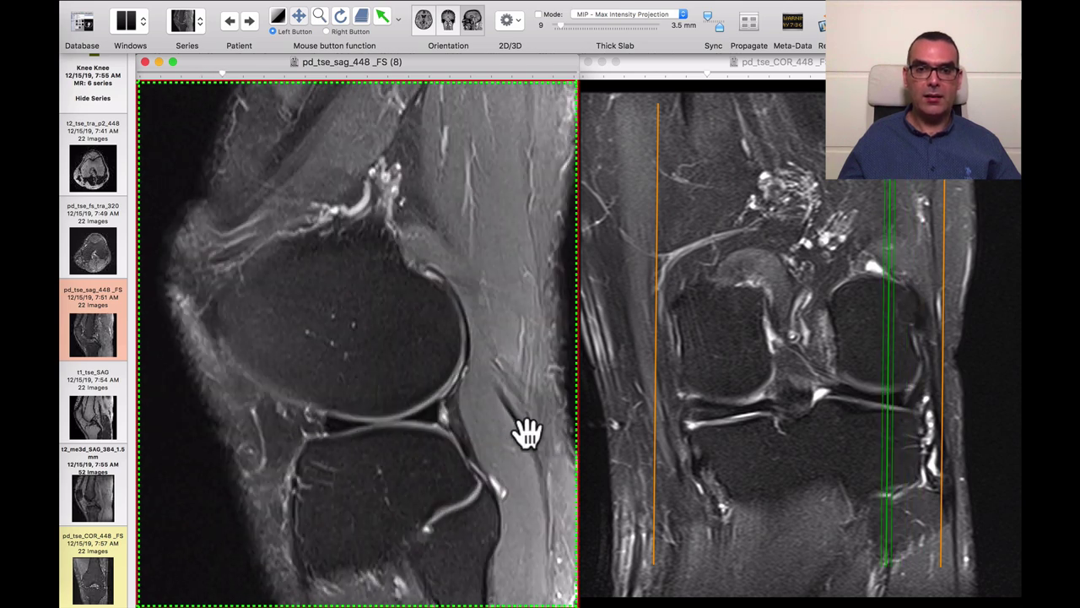
scroll(443, 422, "down", 1)
scroll(443, 422, "down", 1)
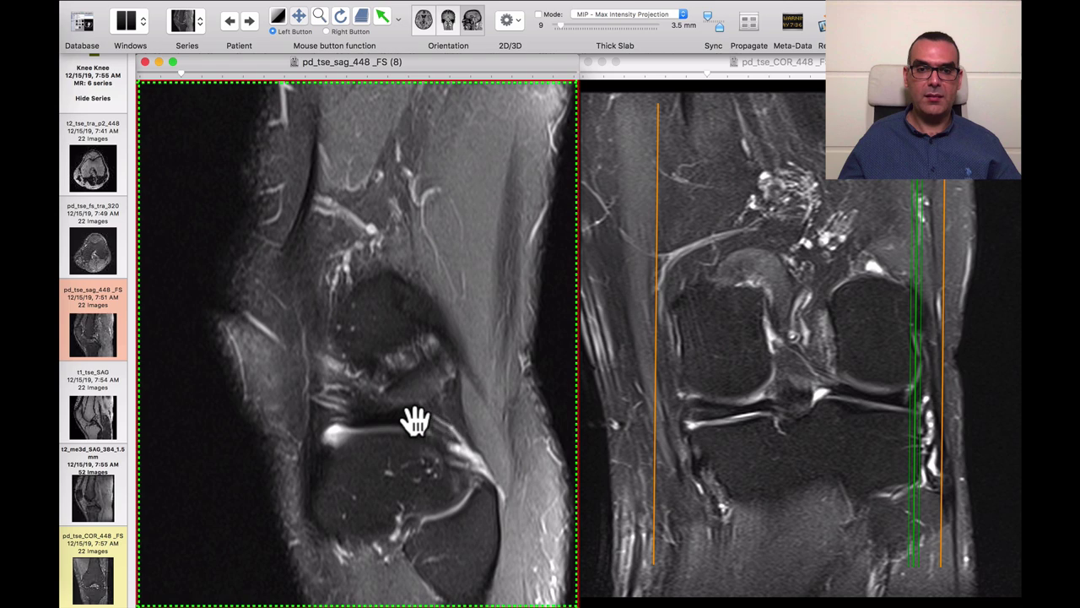
scroll(399, 417, "up", 1)
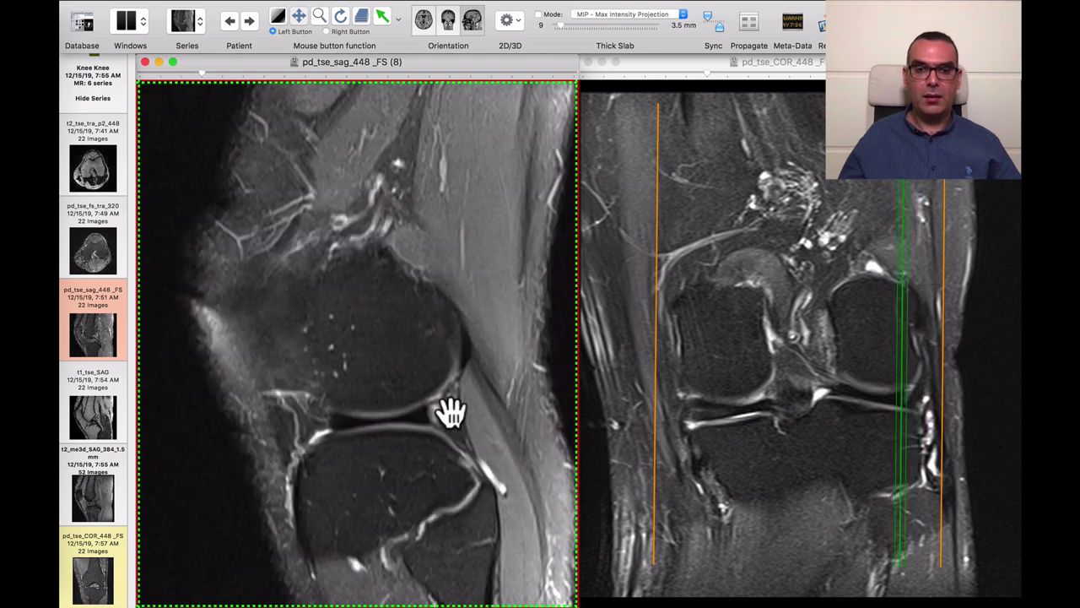
scroll(472, 408, "up", 1)
scroll(486, 401, "down", 2)
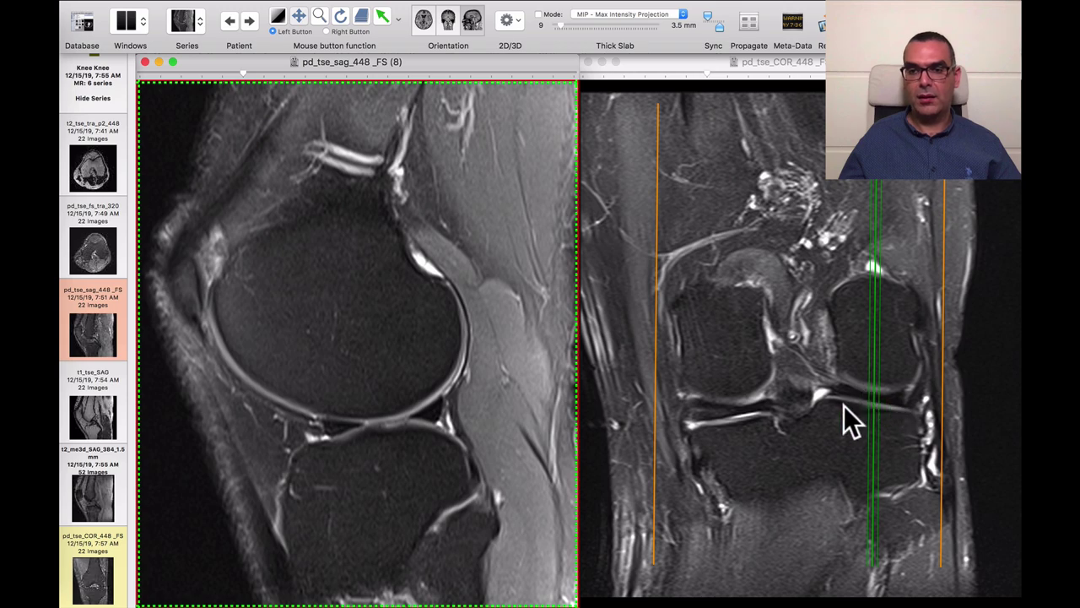
Step the coronal fat-sat series to a slice through the mid-knee joint
left_click(799, 410)
scroll(799, 411, "down", 6)
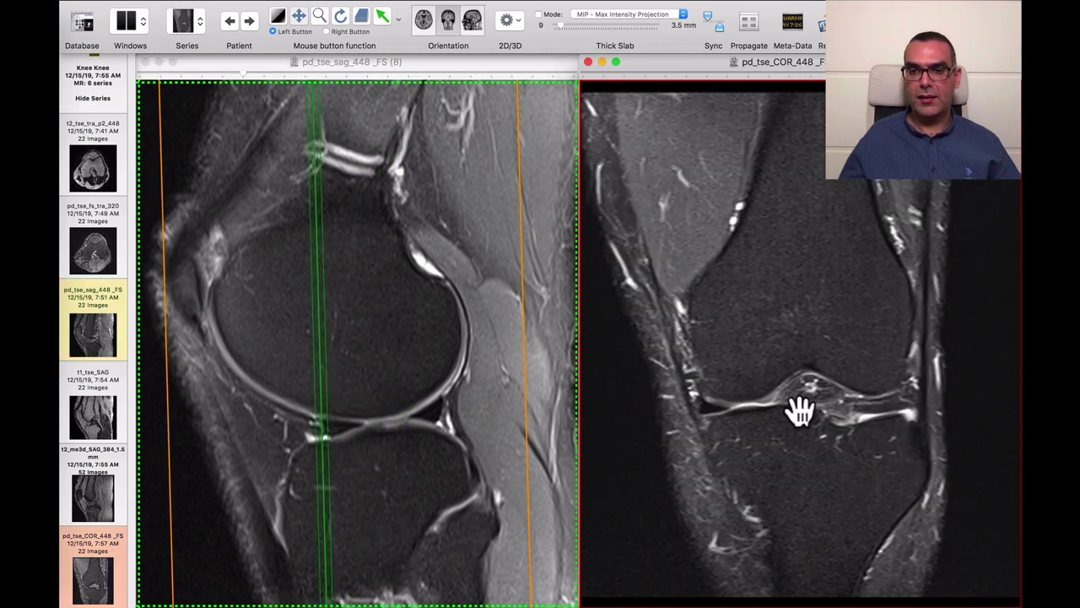
scroll(799, 411, "up", 4)
scroll(702, 420, "up", 1)
scroll(702, 419, "down", 1)
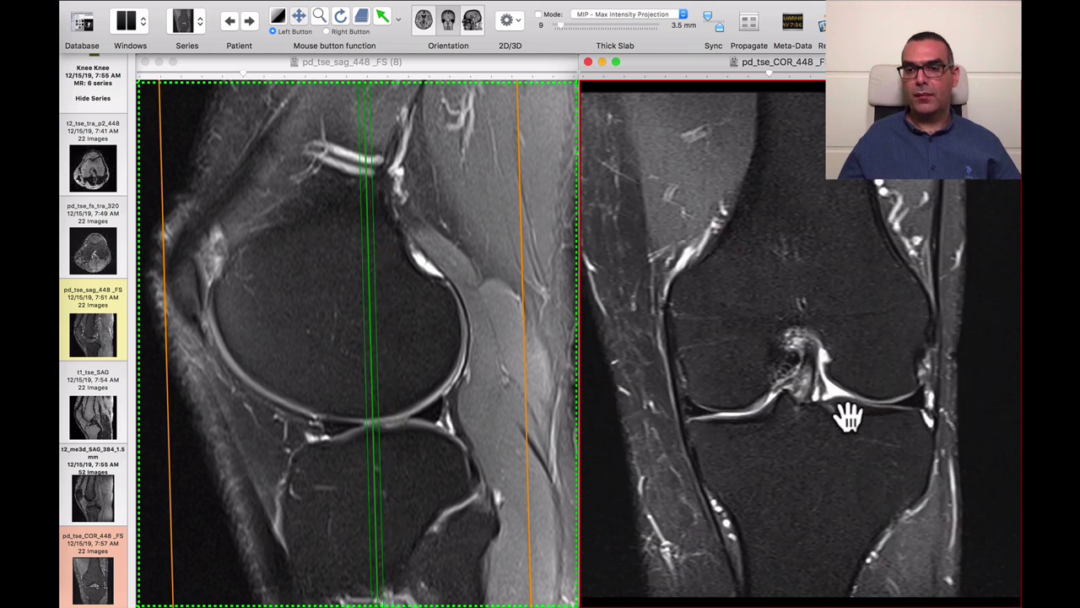
scroll(849, 414, "down", 2)
scroll(849, 414, "up", 3)
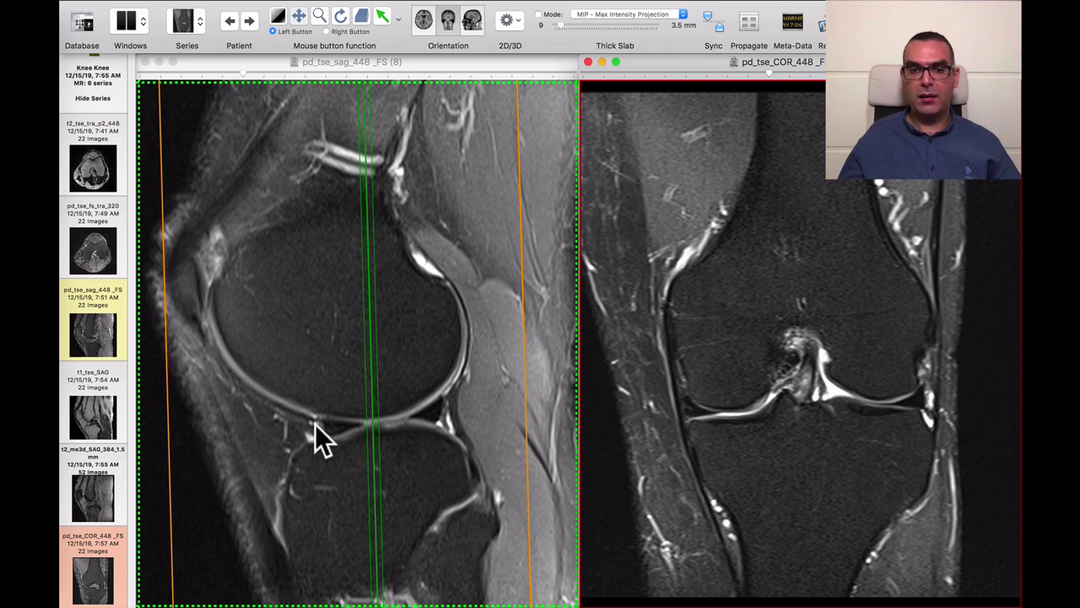
scroll(315, 424, "down", 8)
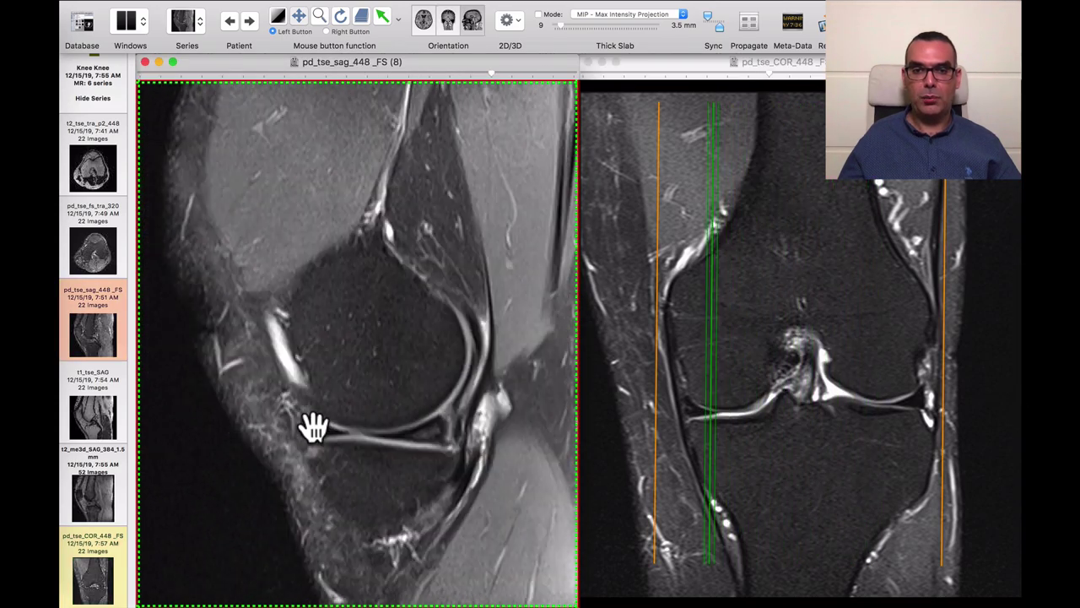
scroll(313, 426, "up", 10)
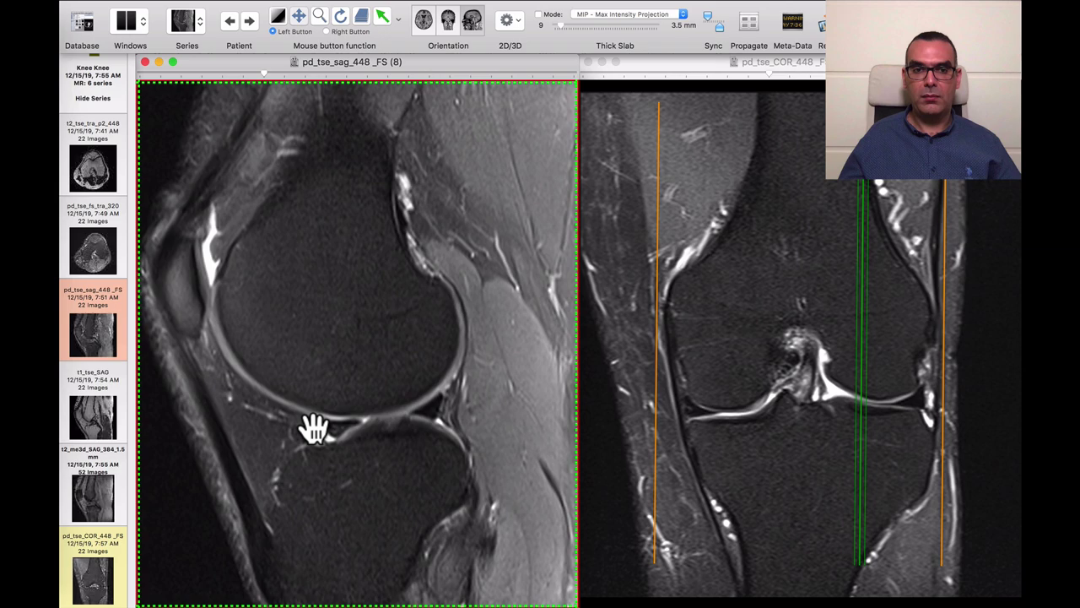
scroll(314, 426, "down", 2)
Page the sagittal slices across the intercondylar notch to a central slice
scroll(314, 426, "up", 2)
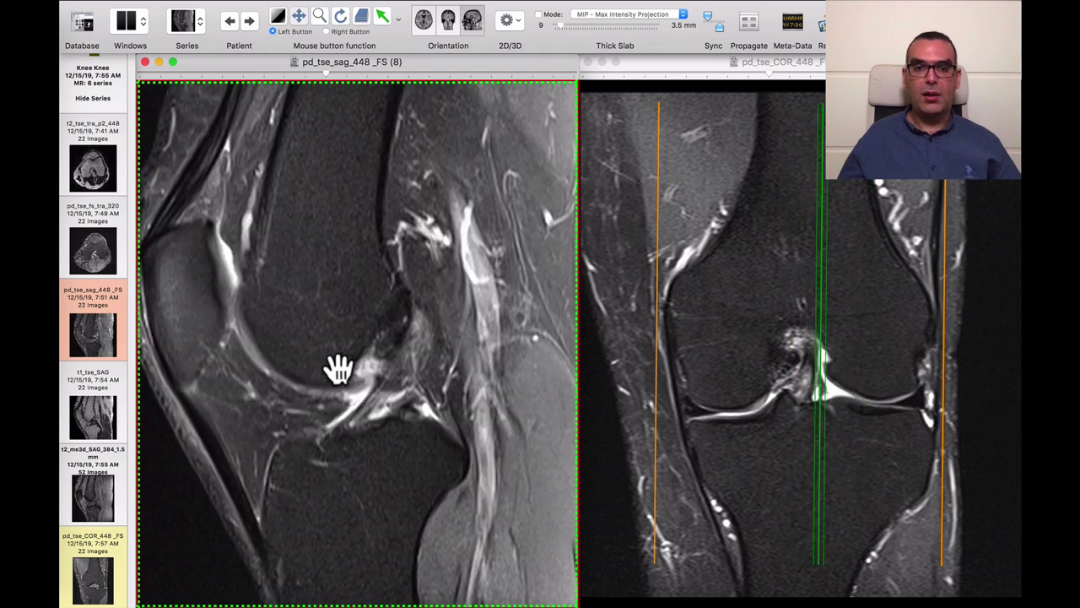
scroll(339, 371, "up", 4)
scroll(339, 372, "down", 4)
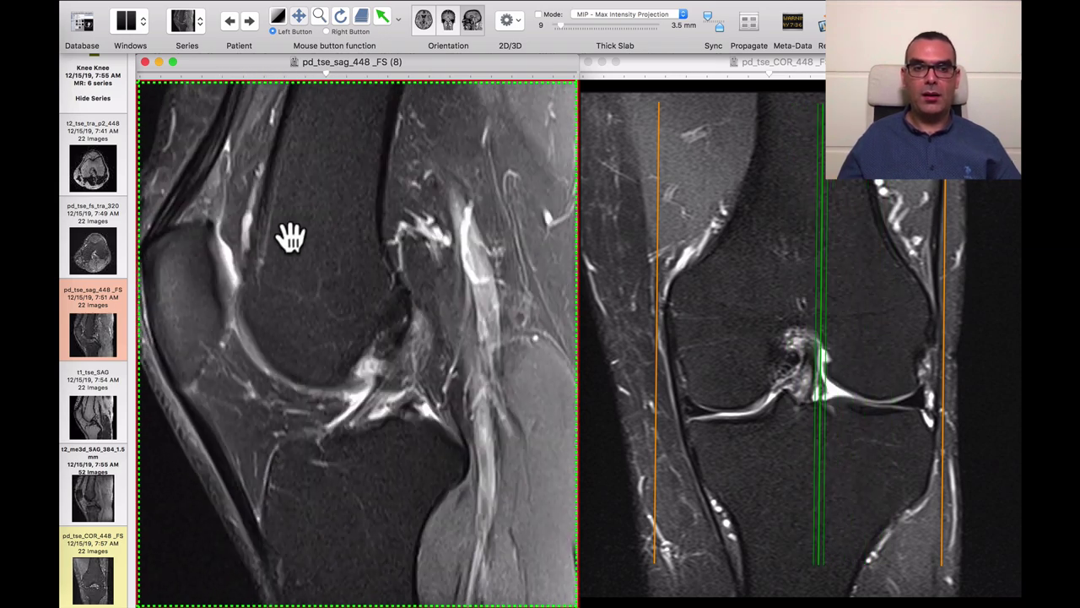
scroll(240, 189, "down", 8)
scroll(241, 193, "up", 9)
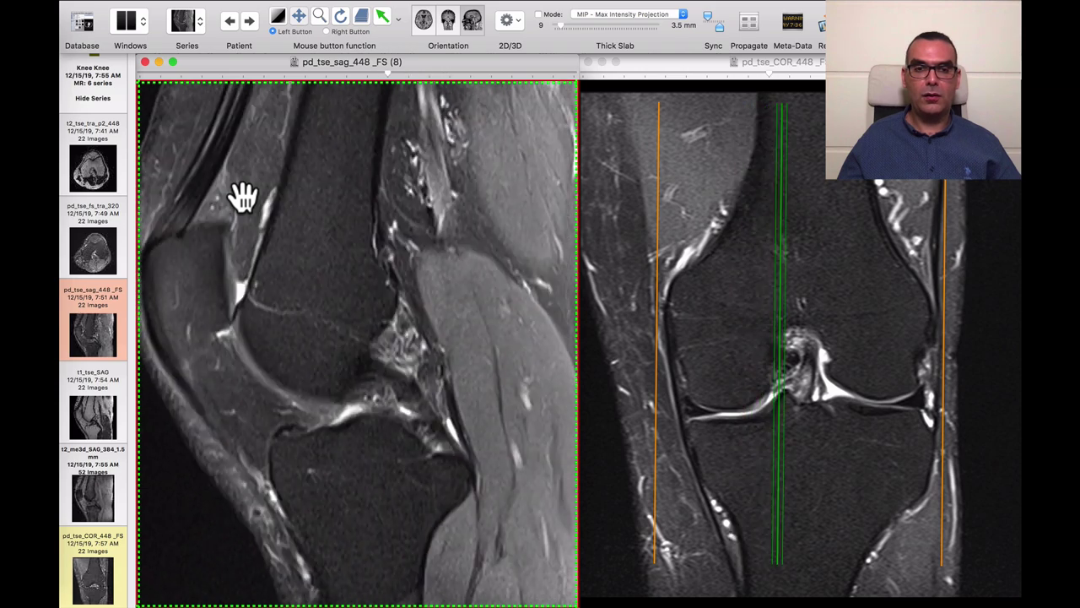
scroll(242, 196, "down", 3)
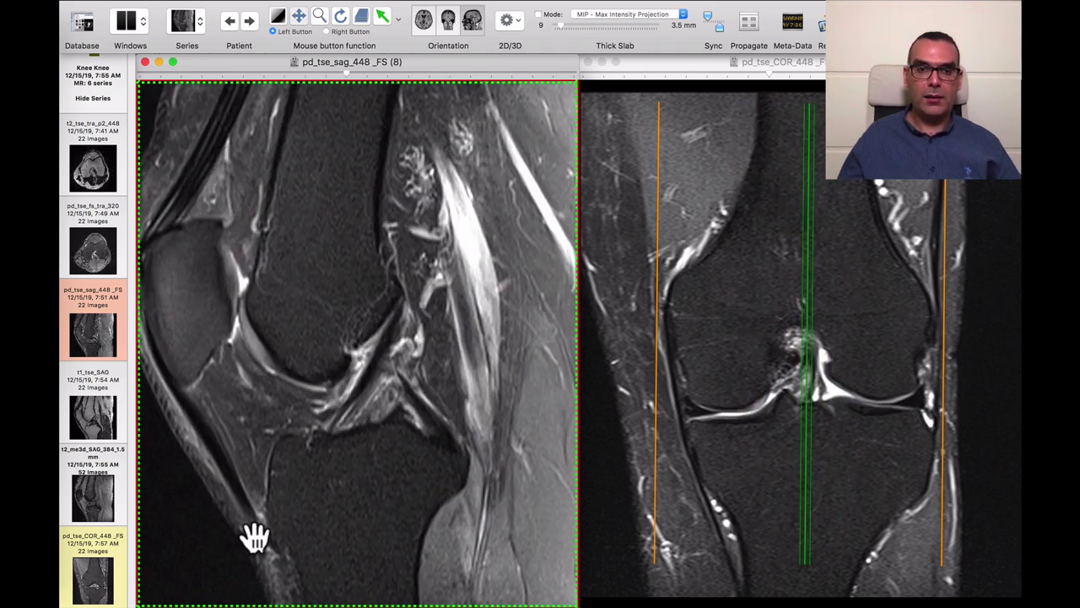
scroll(411, 454, "down", 2)
scroll(414, 460, "up", 2)
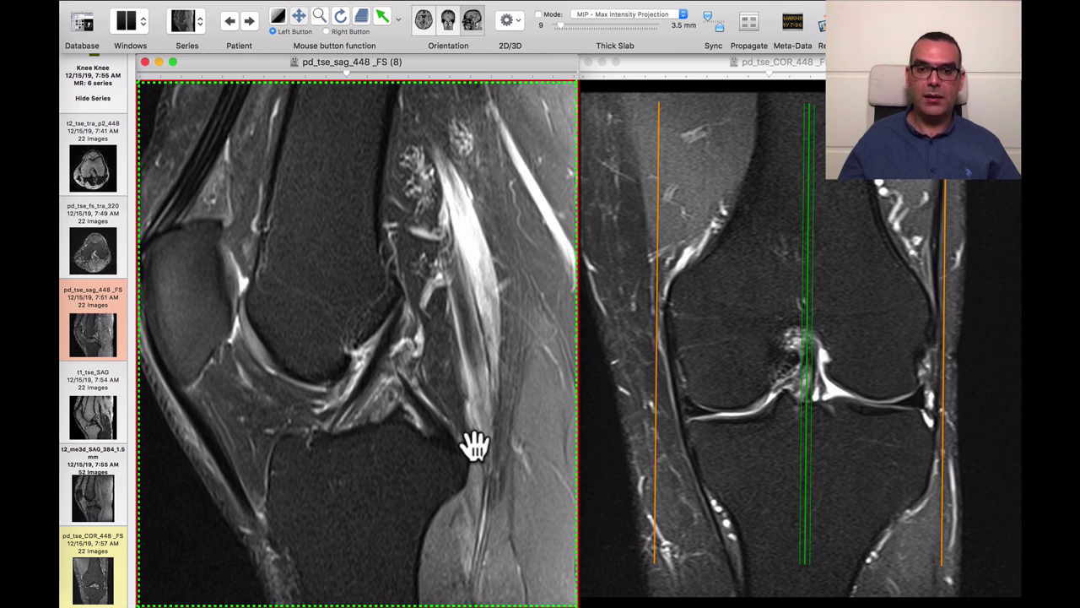
scroll(475, 444, "down", 2)
scroll(474, 444, "up", 2)
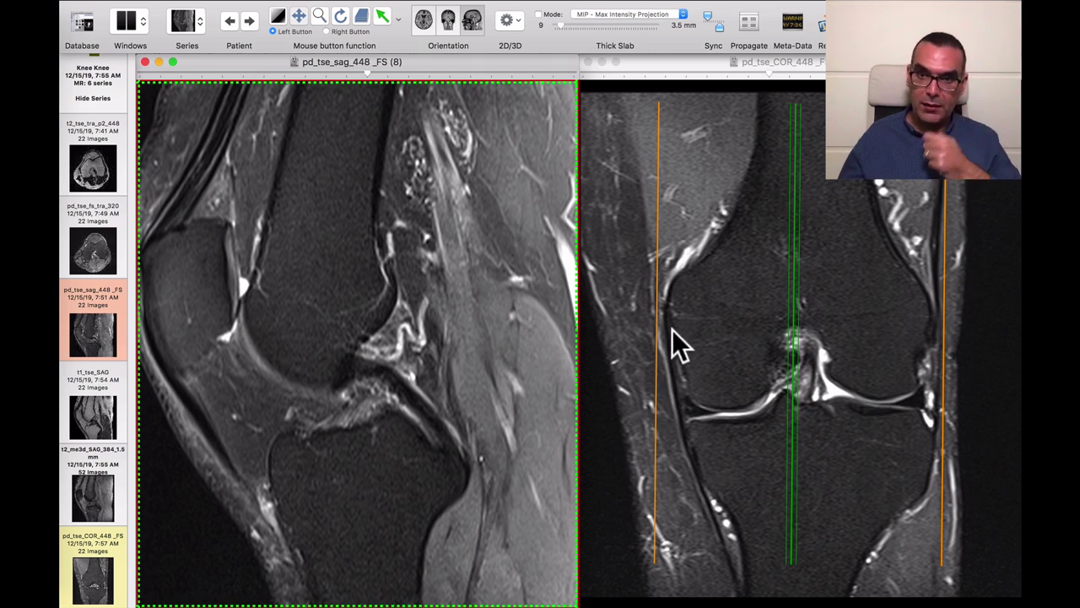
left_click(704, 479)
Scroll the coronal series back to a posterior slice showing both femoral condyles
scroll(713, 475, "up", 2)
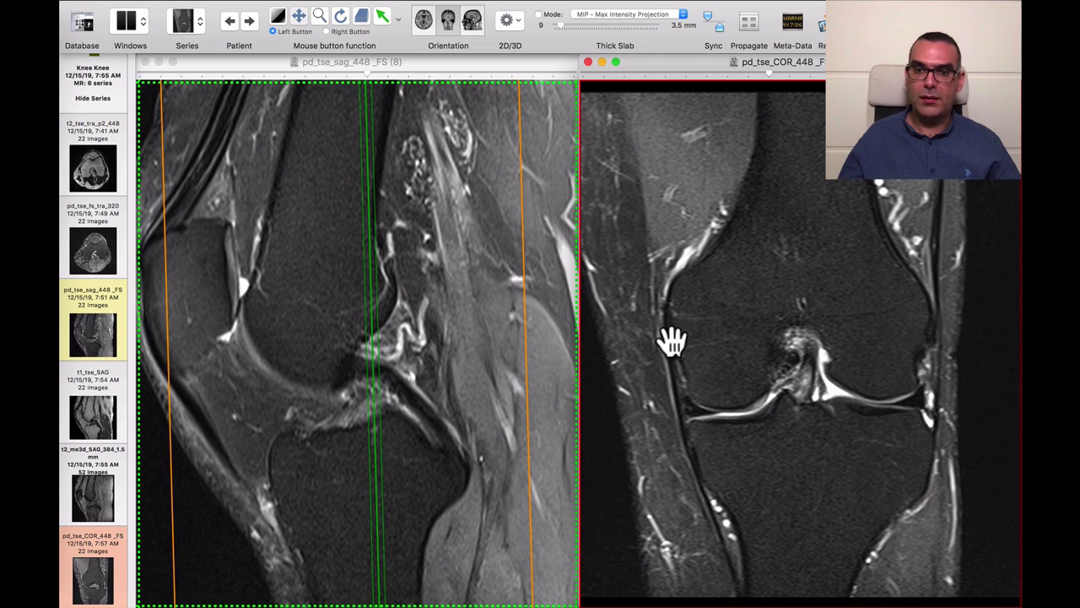
scroll(707, 445, "up", 4)
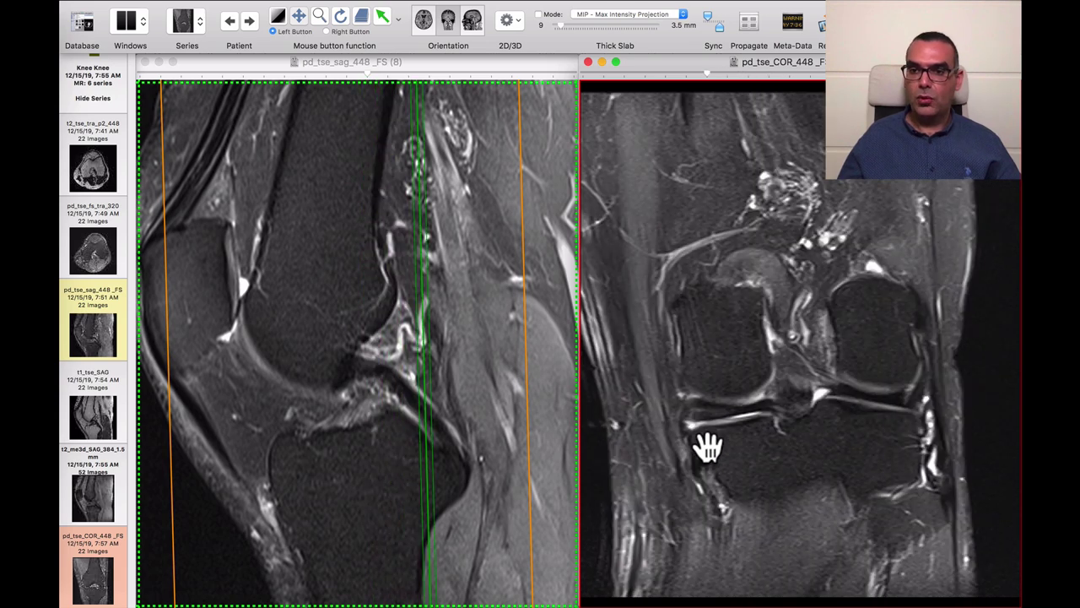
scroll(948, 395, "up", 1)
scroll(948, 397, "down", 1)
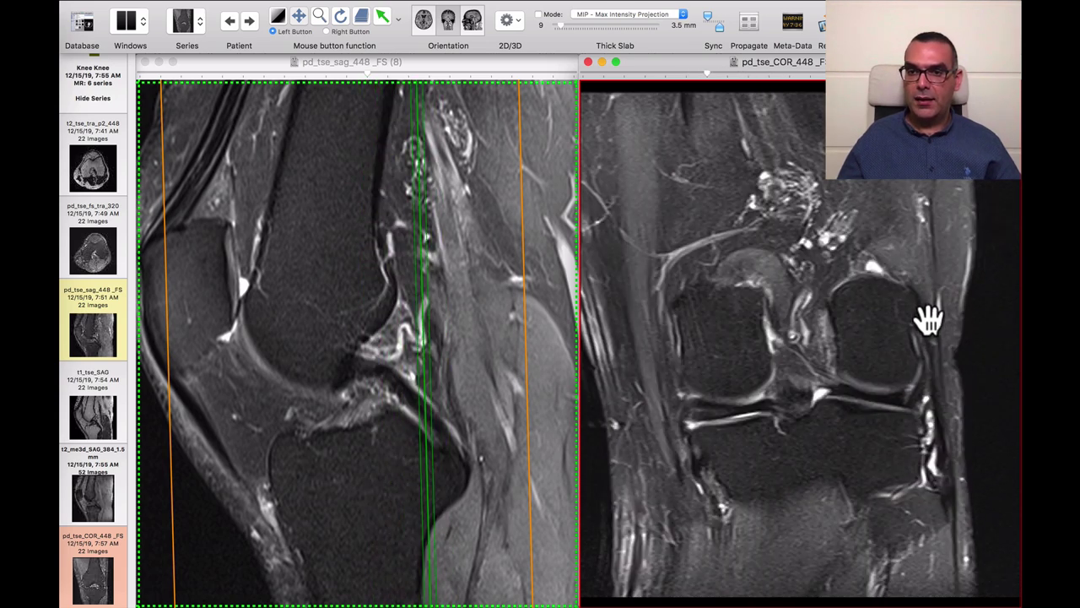
scroll(958, 477, "down", 2)
scroll(949, 474, "up", 2)
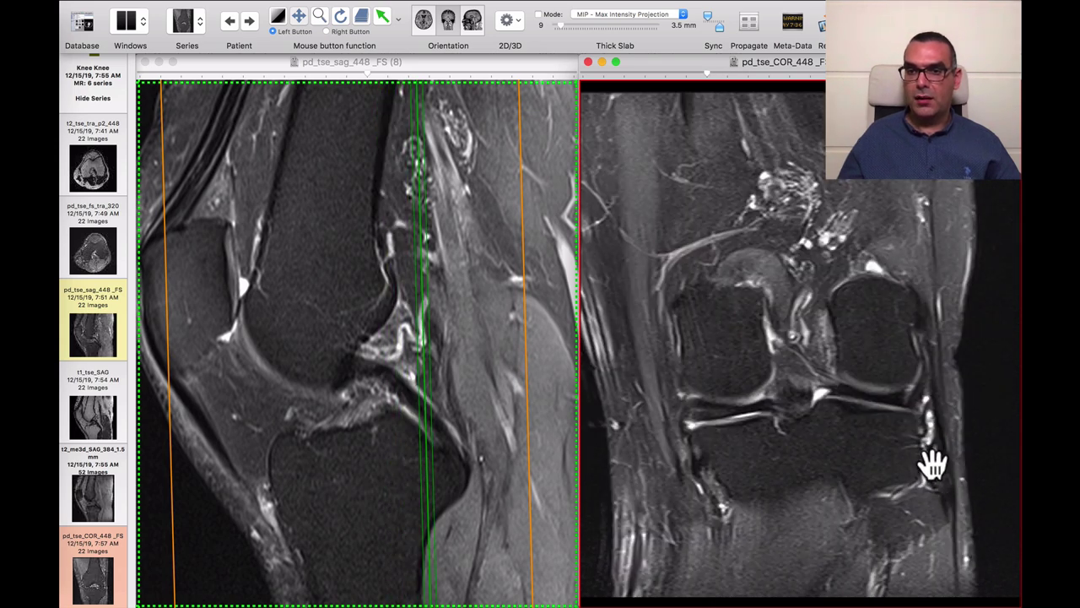
Page the sagittal slices through the condyle at the edge of the knee
scroll(472, 406, "down", 6)
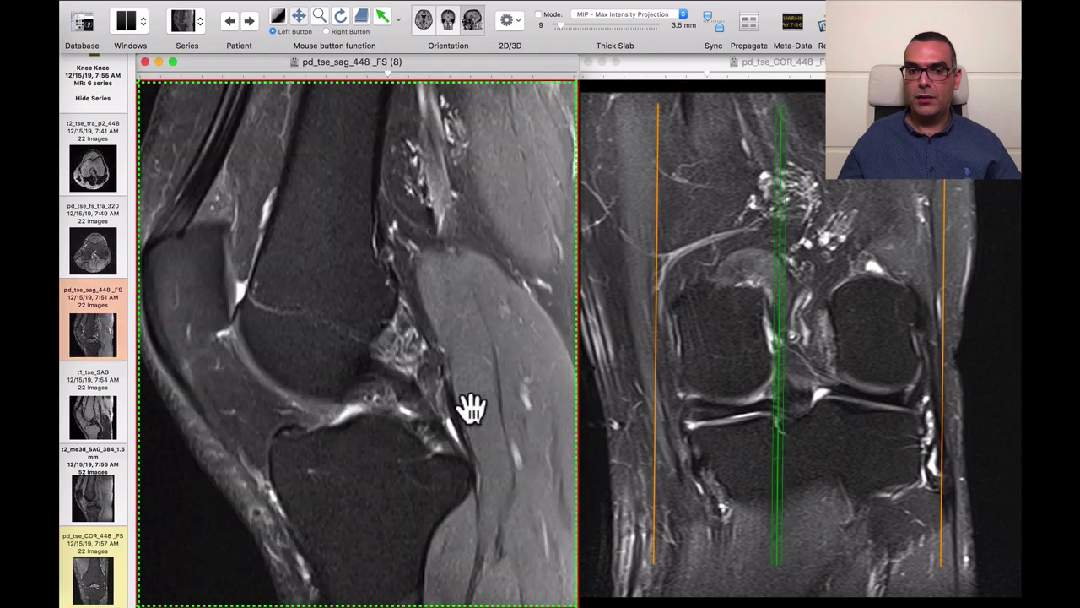
scroll(475, 409, "down", 2)
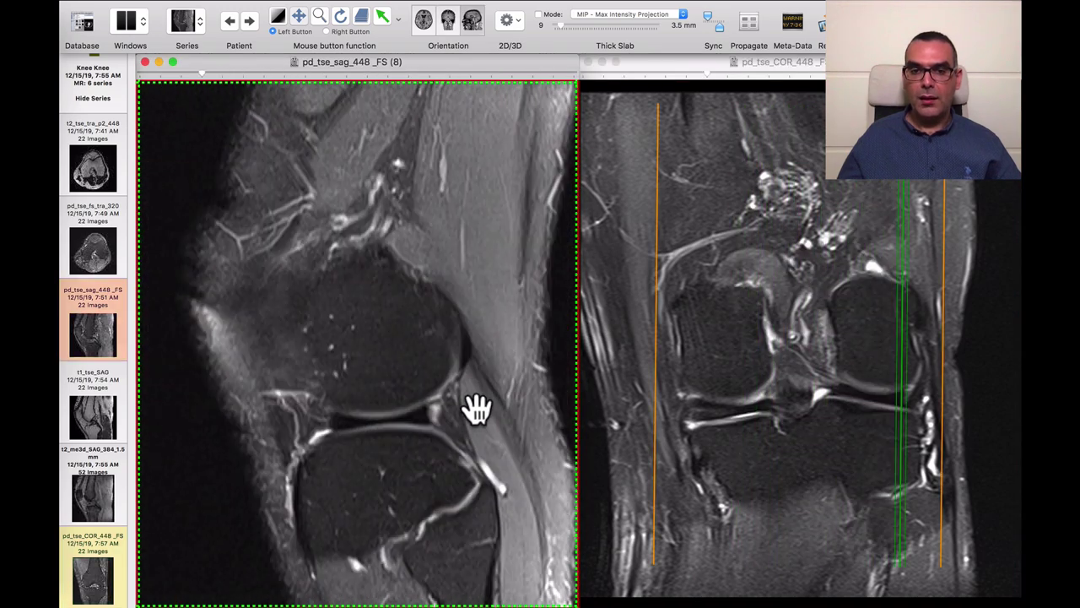
scroll(477, 409, "up", 2)
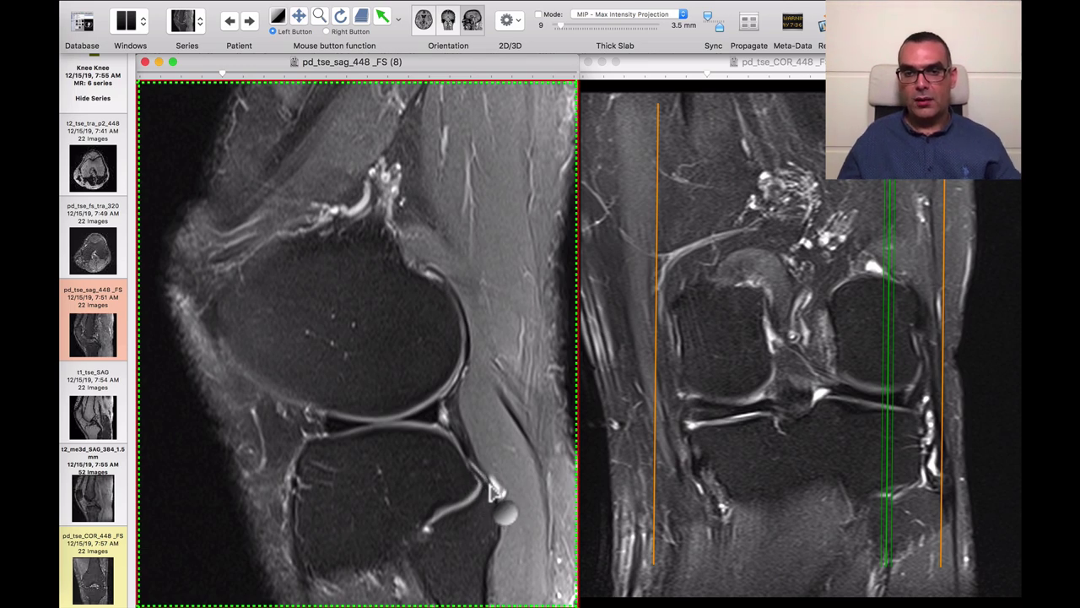
scroll(496, 494, "down", 1)
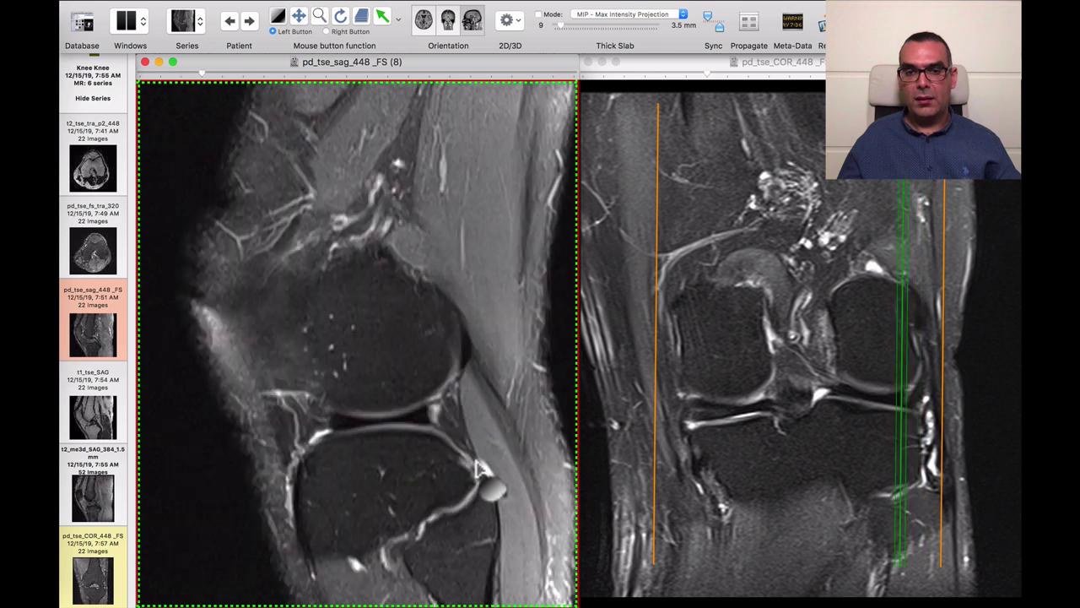
scroll(476, 466, "up", 2)
scroll(481, 462, "down", 1)
scroll(488, 460, "down", 2)
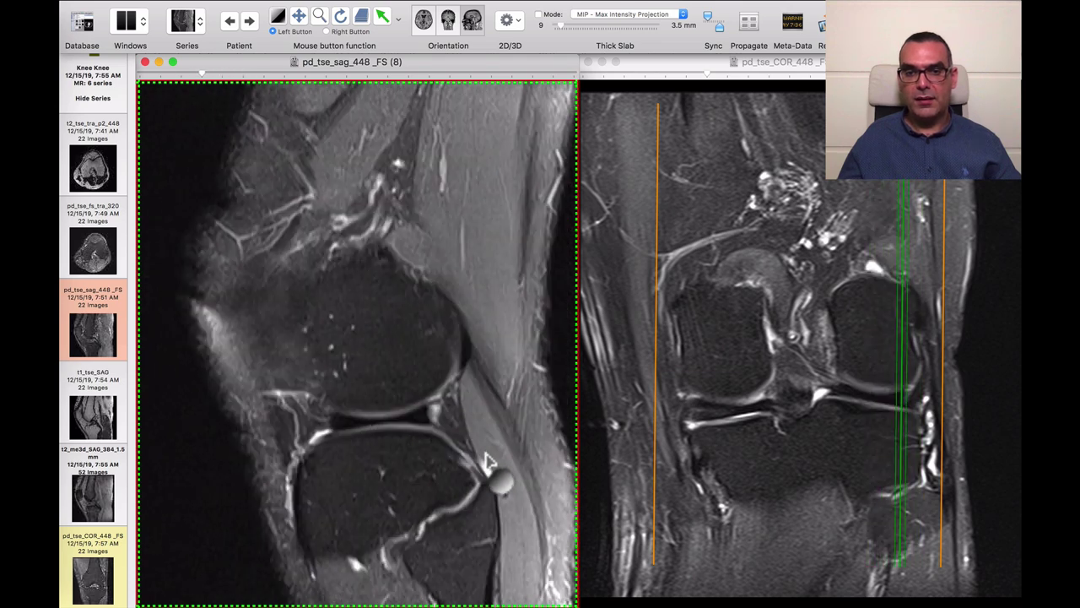
scroll(488, 460, "up", 2)
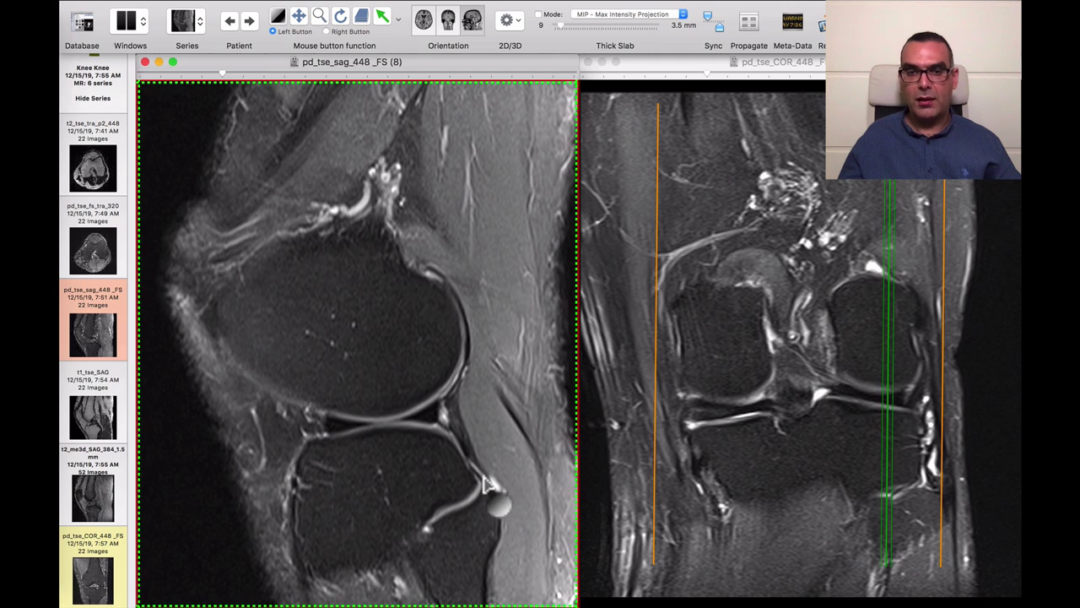
Step the coronal image further posterior, behind the femoral condyles
left_click(831, 464)
scroll(831, 464, "down", 5)
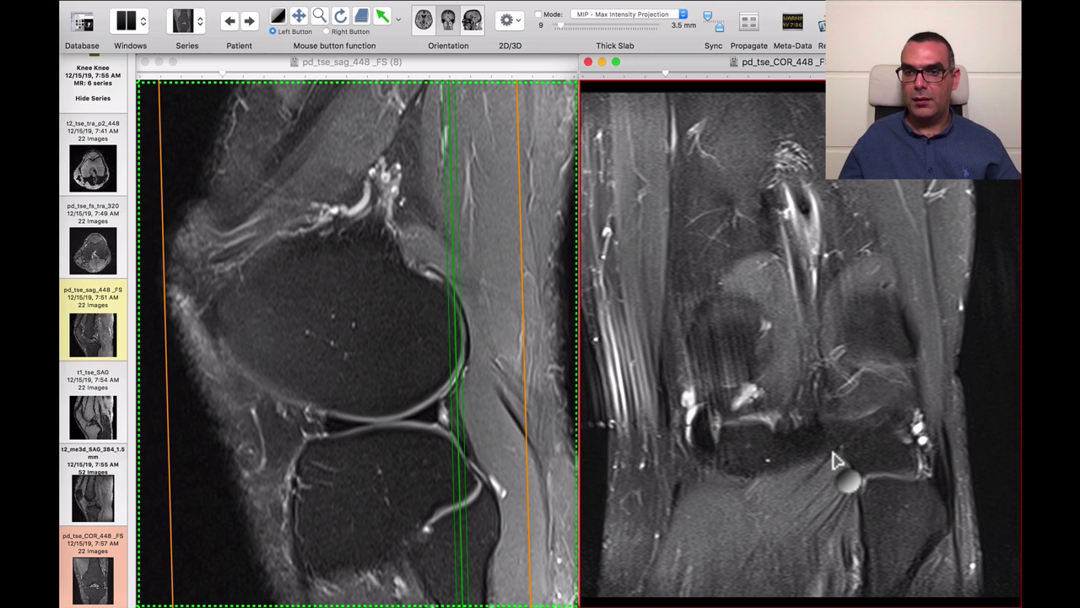
scroll(834, 460, "down", 6)
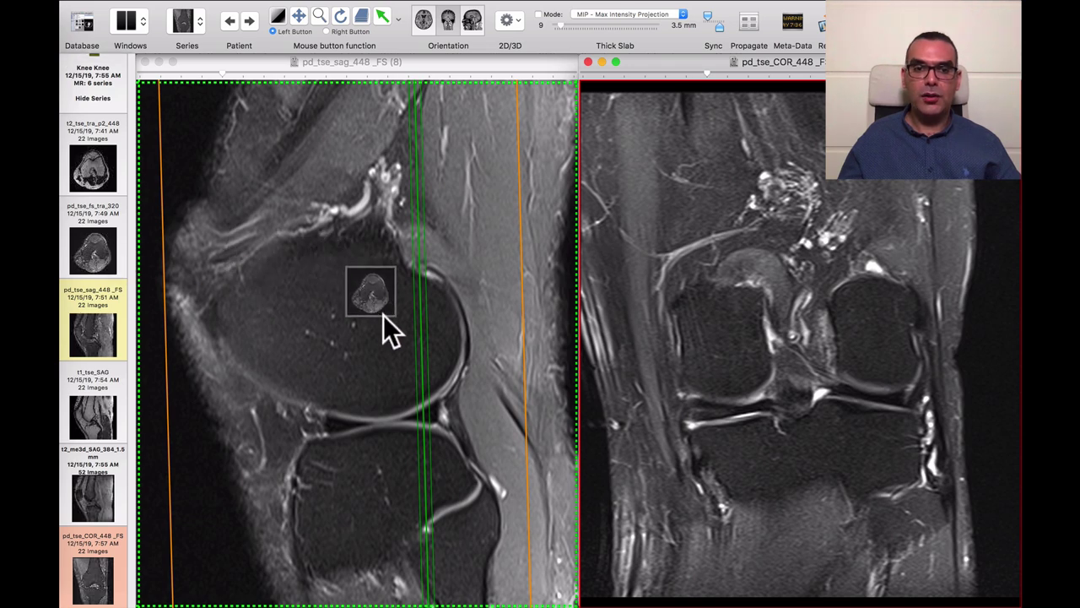
Load pd_tse_fs_tra_320 into the left viewer and page its axial slices
left_click_drag(392, 370, 410, 349)
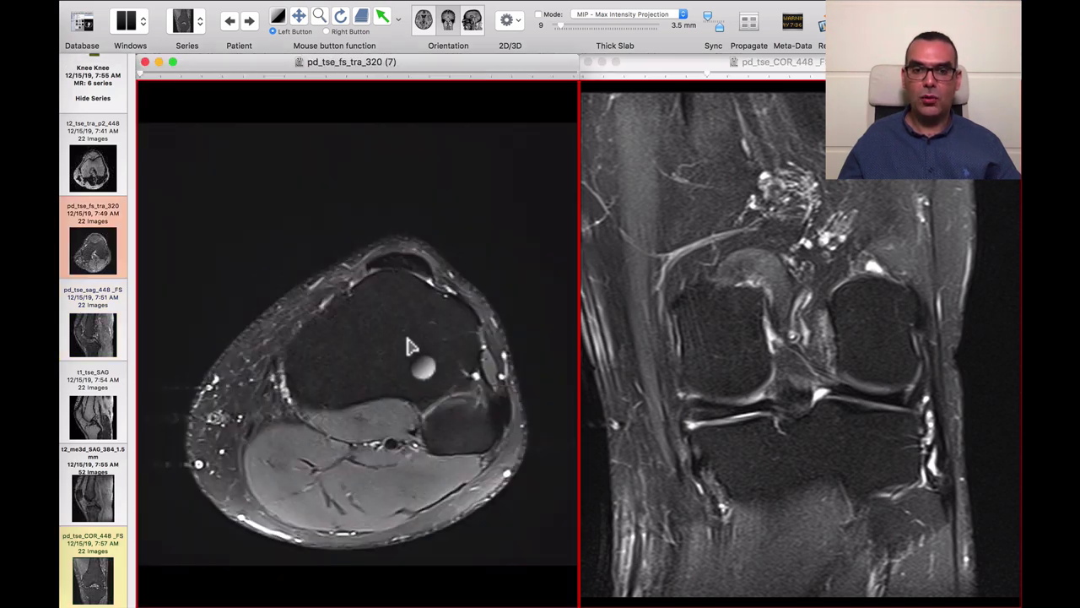
scroll(410, 349, "down", 5)
scroll(412, 348, "down", 3)
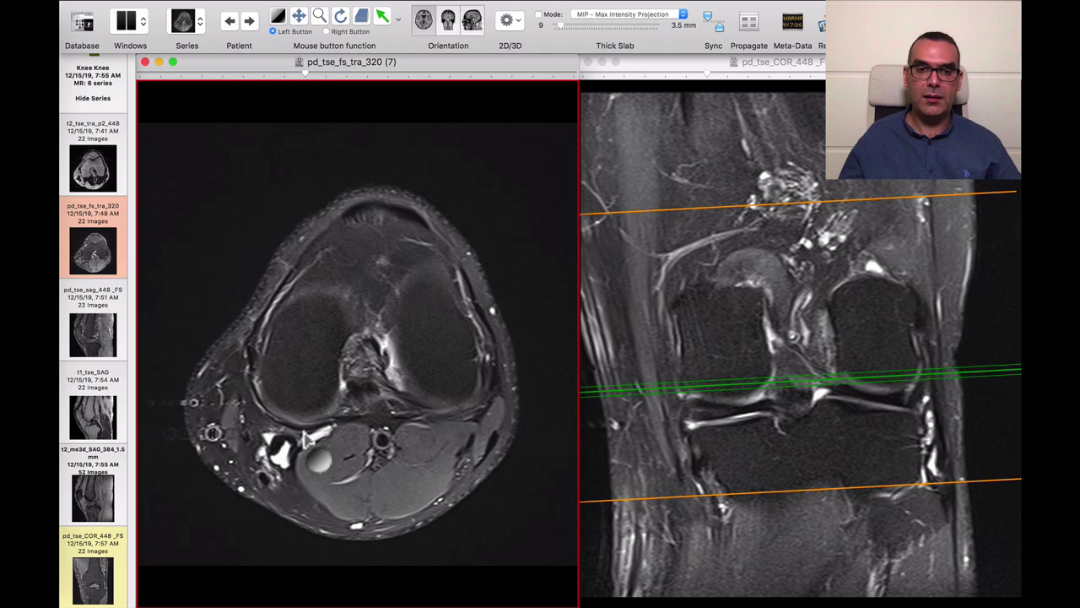
scroll(278, 413, "up", 2)
scroll(296, 427, "down", 3)
scroll(308, 437, "up", 1)
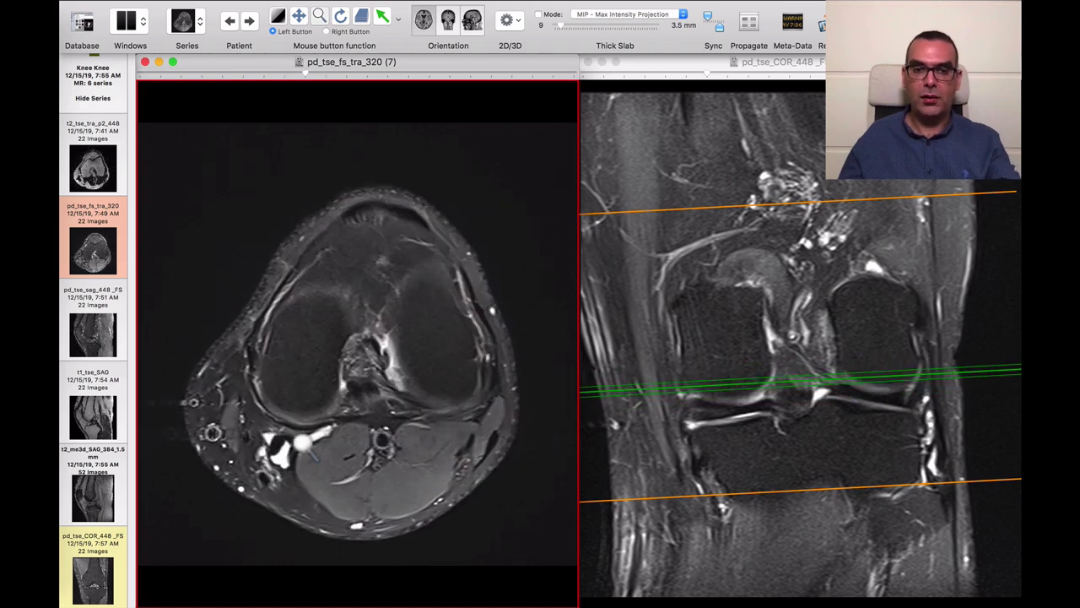
Zoom in on the axial knee image at the femoral condyle level
left_click_drag(300, 440, 303, 411)
scroll(317, 424, "down", 2)
scroll(317, 422, "up", 6)
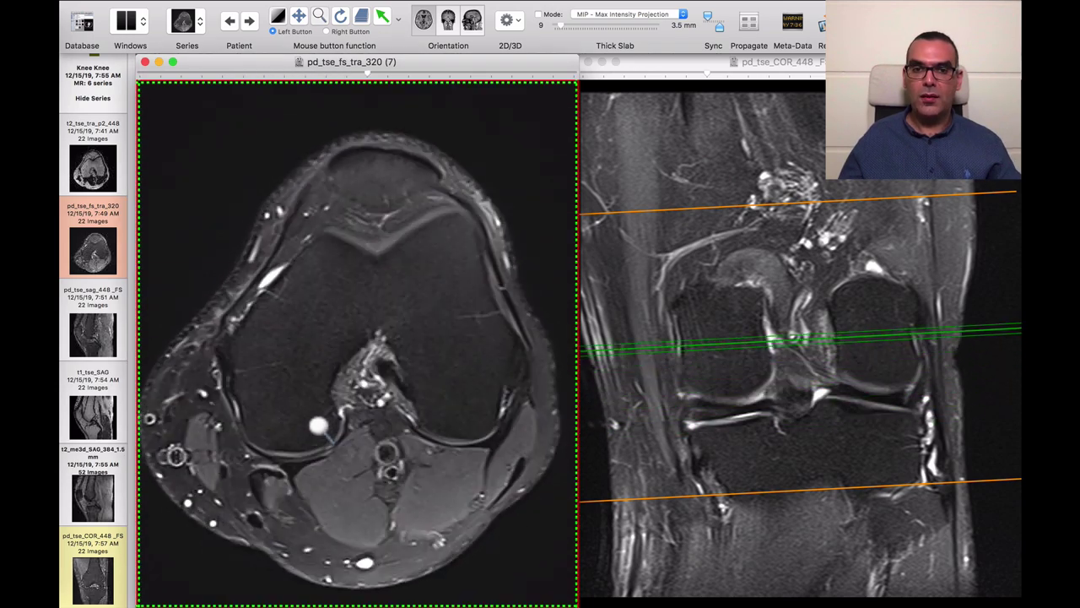
Scroll through the coronal knee slices while tracking their reference line on the axial view
left_click(733, 351)
scroll(733, 352, "up", 5)
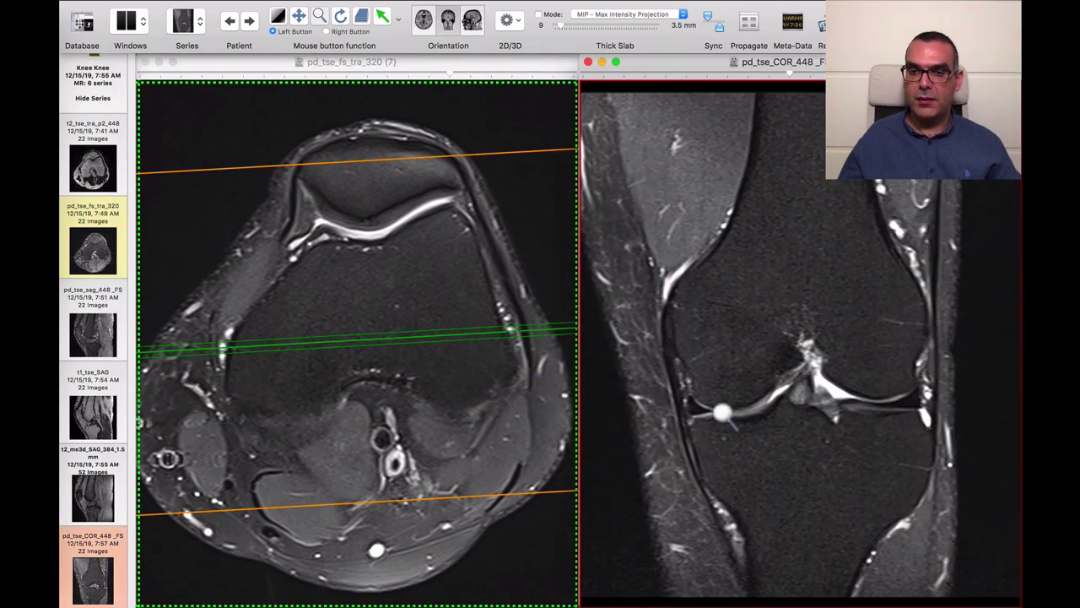
scroll(723, 413, "up", 2)
scroll(723, 413, "down", 6)
scroll(724, 412, "up", 8)
scroll(725, 413, "down", 6)
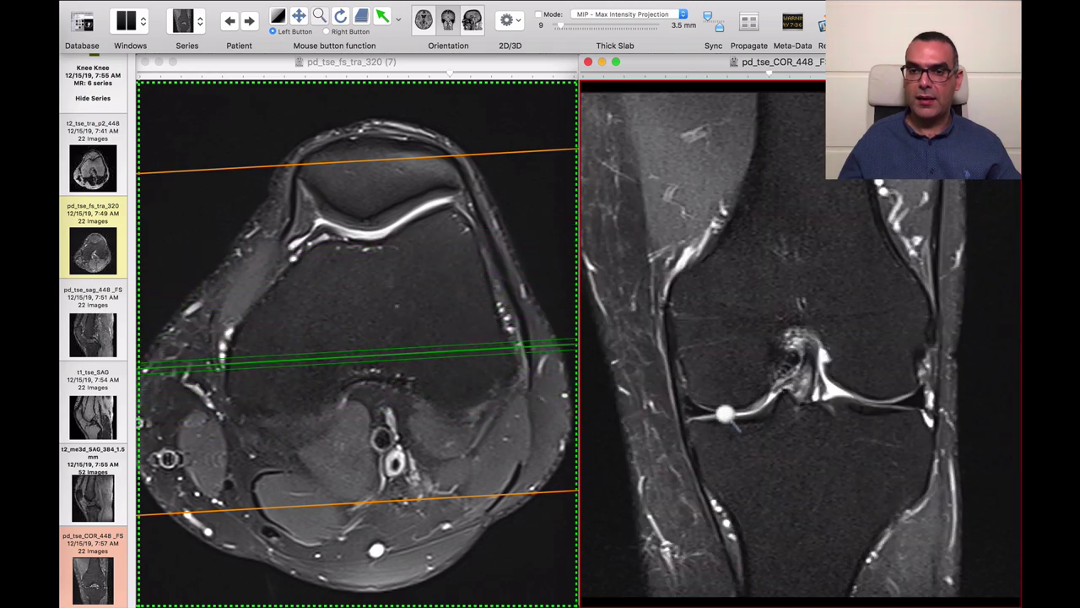
scroll(725, 413, "down", 5)
Scroll through the axial slices, checking their position against the coronal image
left_click(359, 346)
scroll(358, 342, "down", 5)
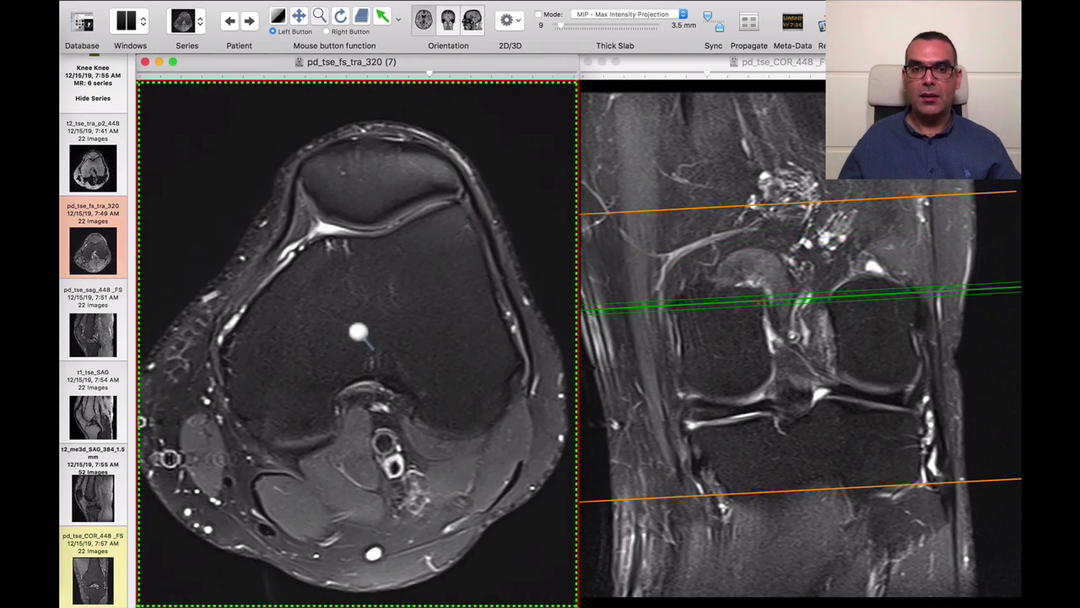
scroll(384, 331, "down", 3)
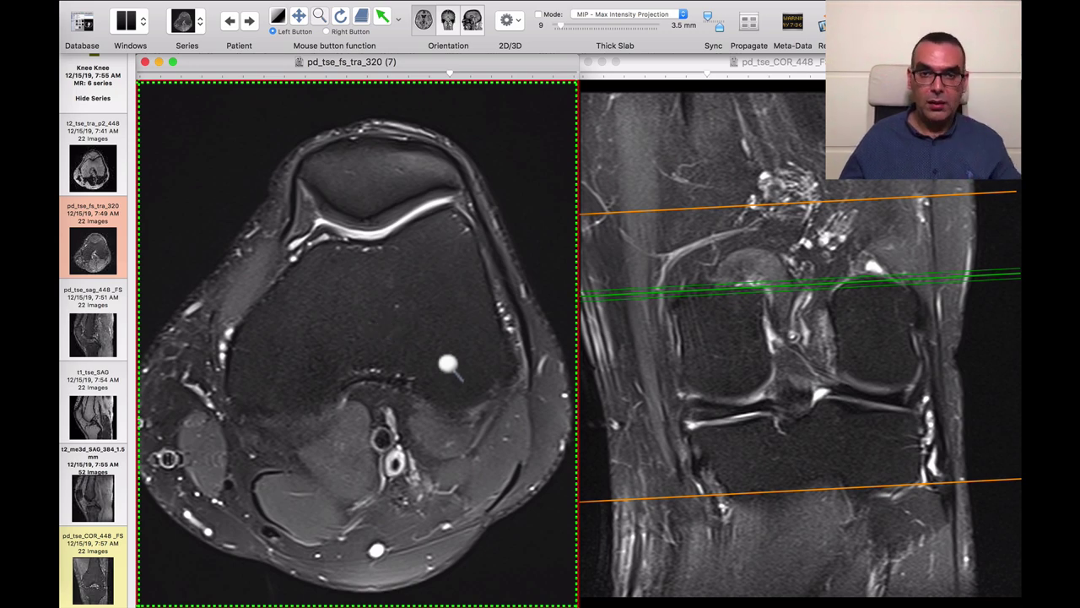
scroll(450, 364, "up", 2)
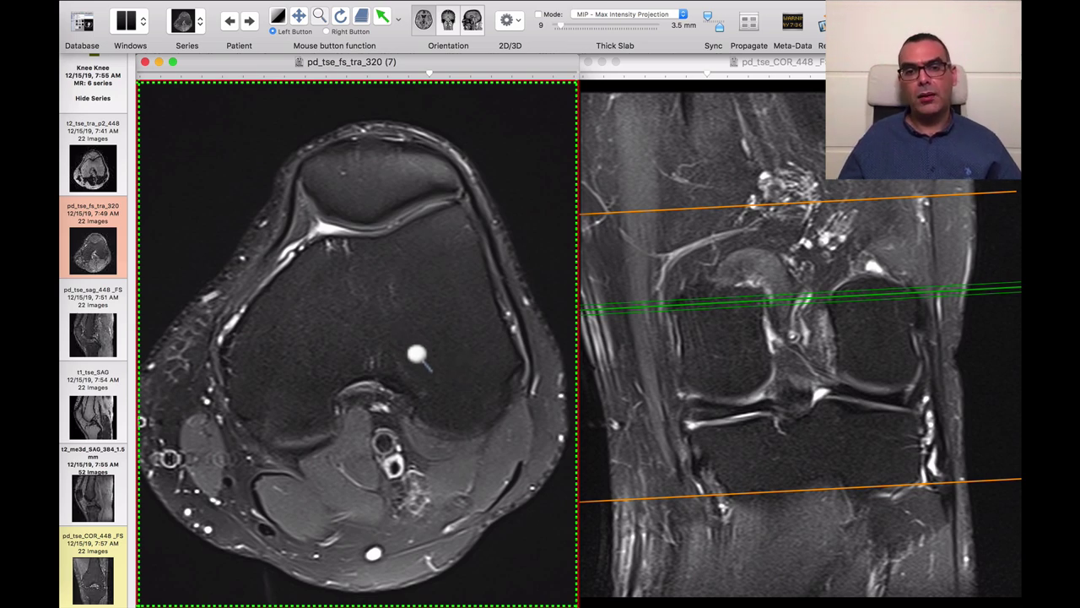
scroll(416, 354, "up", 5)
scroll(416, 355, "down", 8)
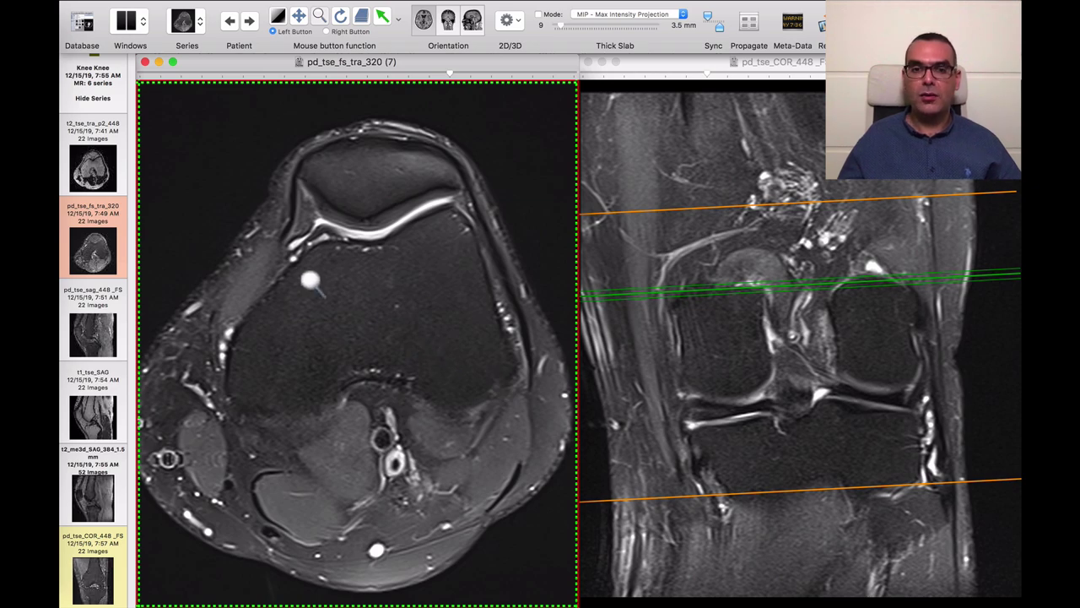
Adjust the coronal slice, then settle the axial view on a slice through the patella and femoral trochlea
left_click(831, 483)
scroll(831, 483, "up", 6)
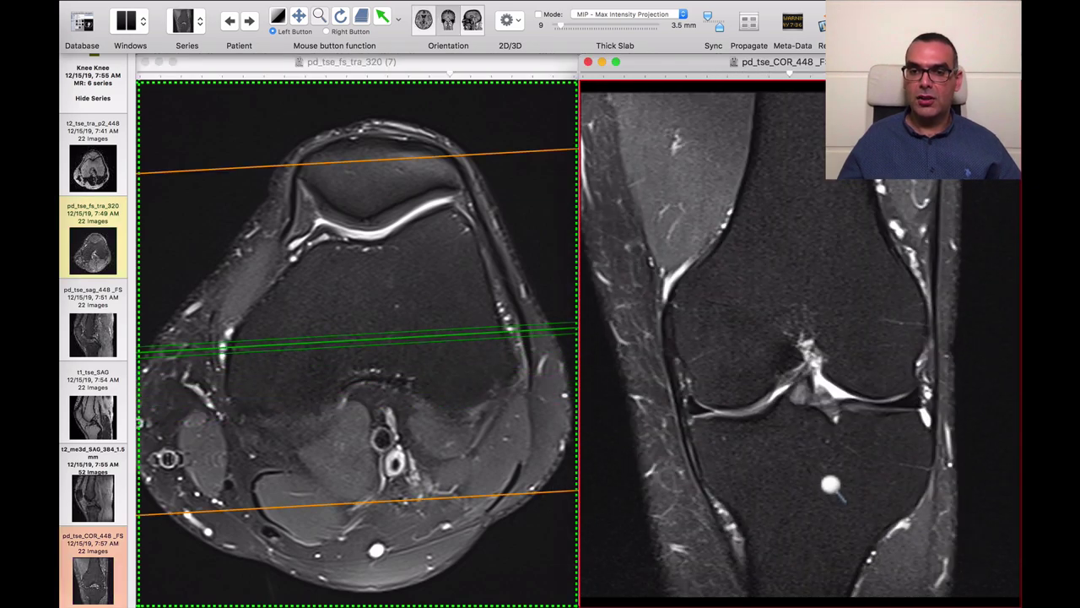
left_click(371, 387)
scroll(386, 394, "up", 5)
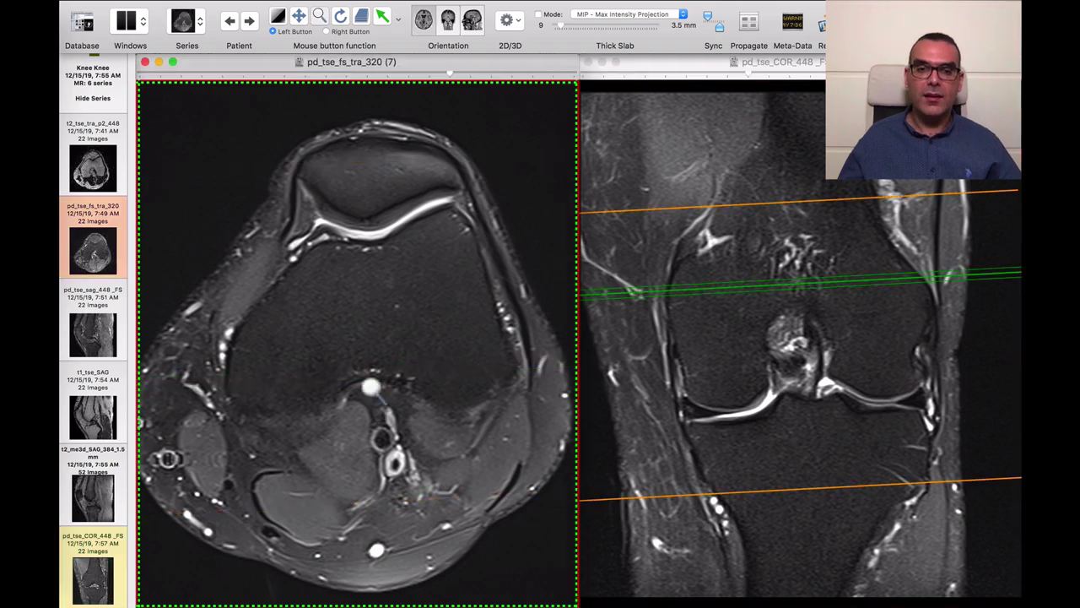
scroll(410, 421, "down", 5)
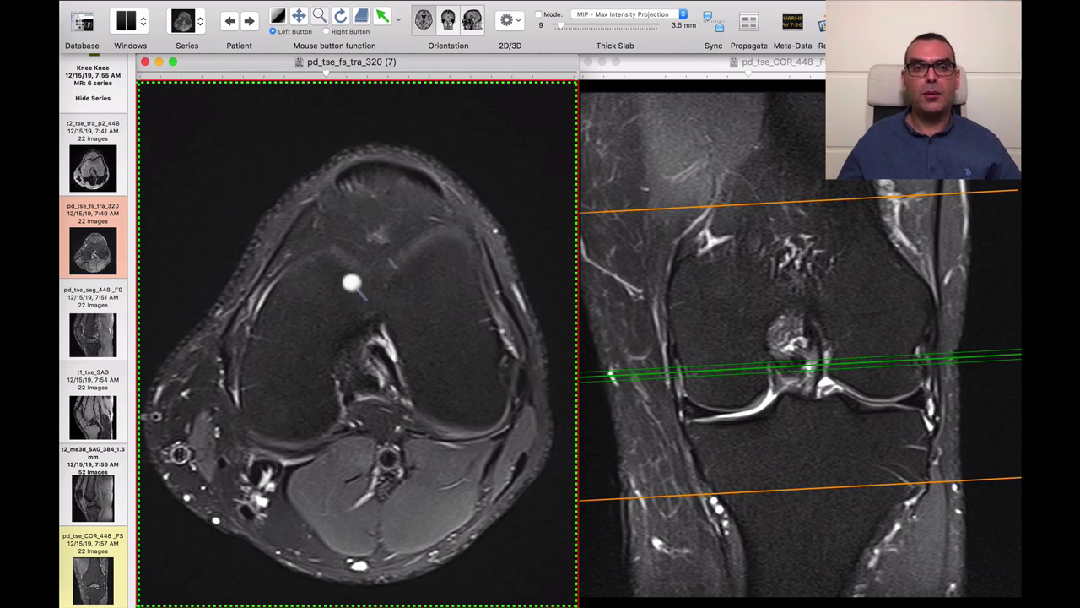
scroll(354, 287, "up", 6)
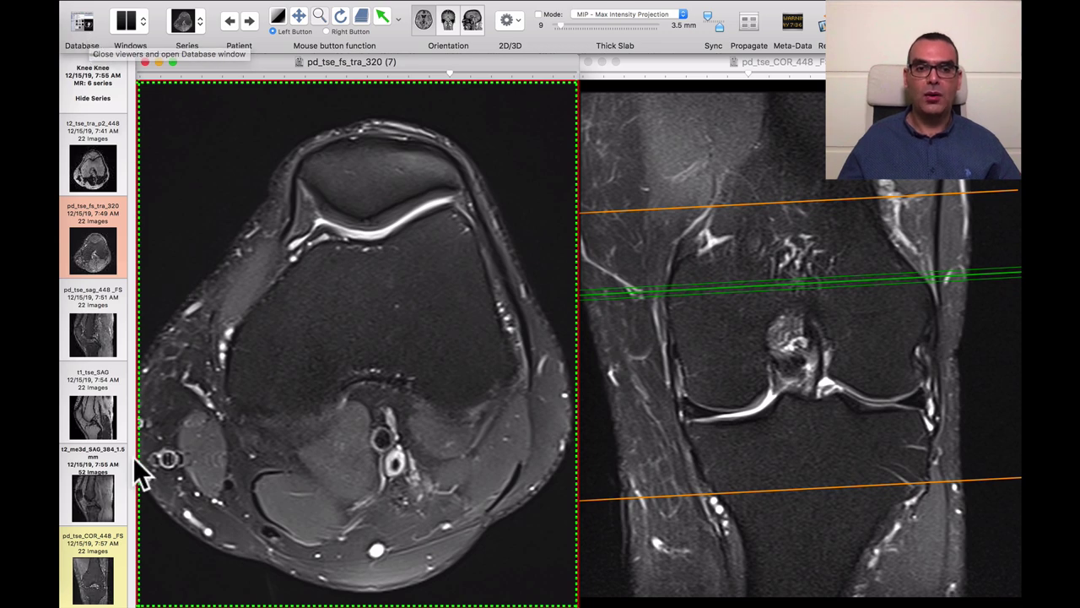
Load t1_tse_SAG into the left viewer and step to a mid-knee sagittal slice
left_click_drag(363, 397, 363, 397)
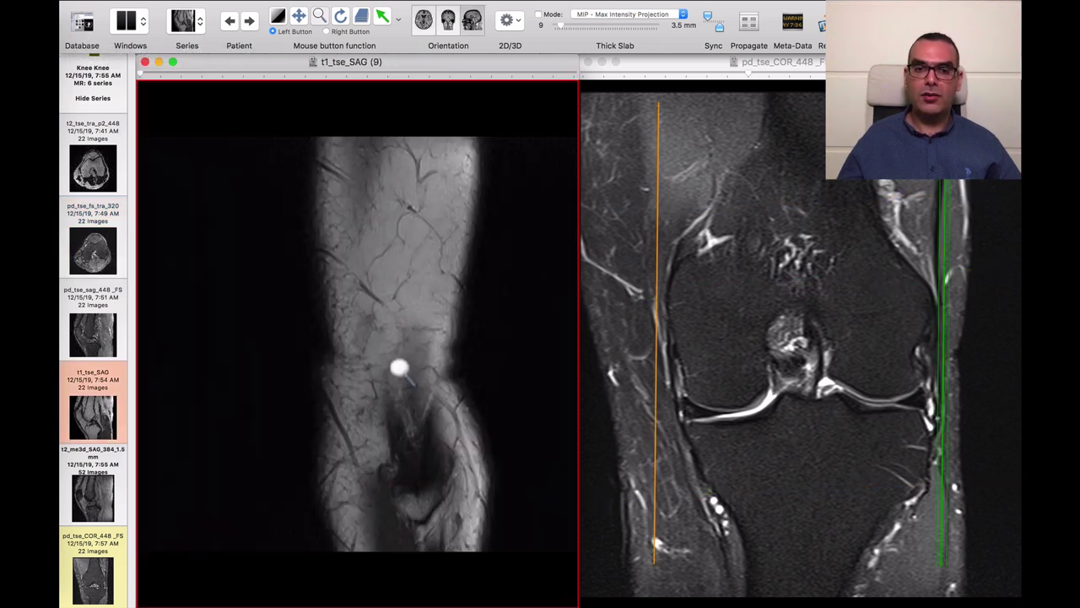
scroll(430, 372, "down", 8)
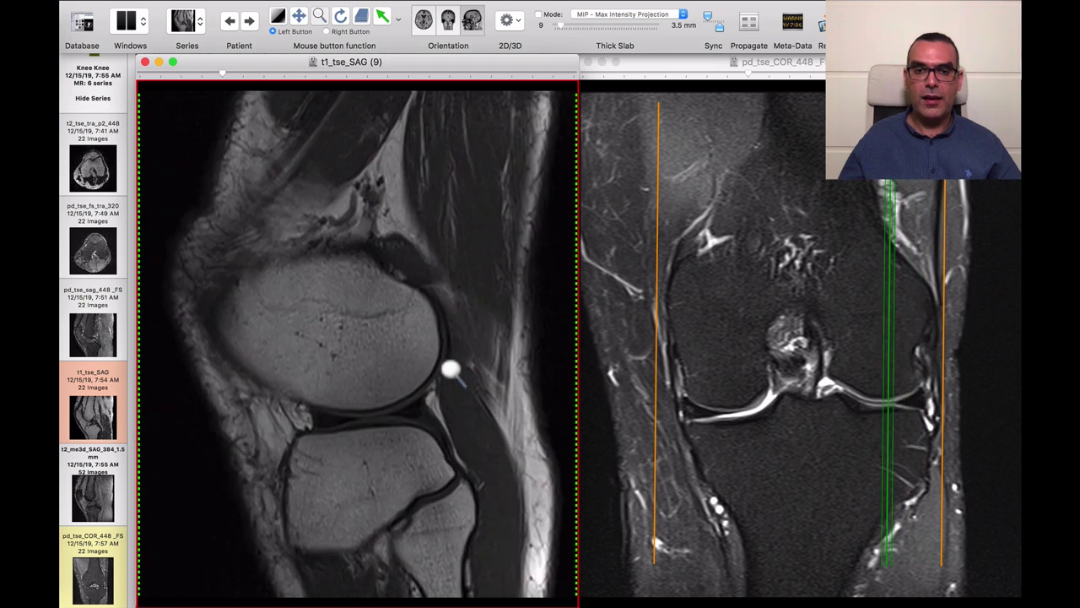
scroll(451, 368, "down", 5)
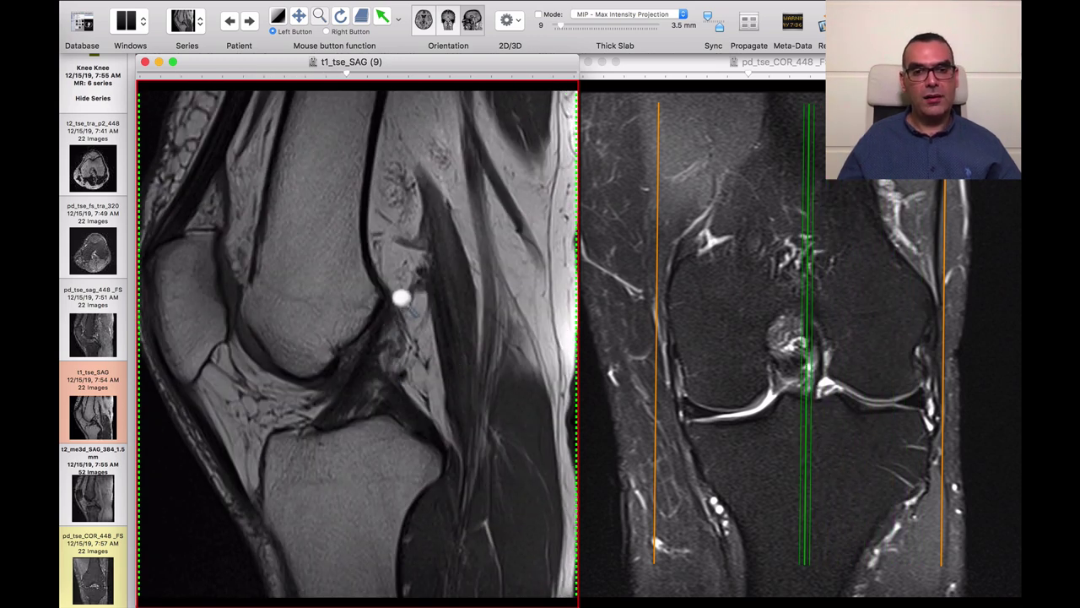
scroll(404, 313, "down", 5)
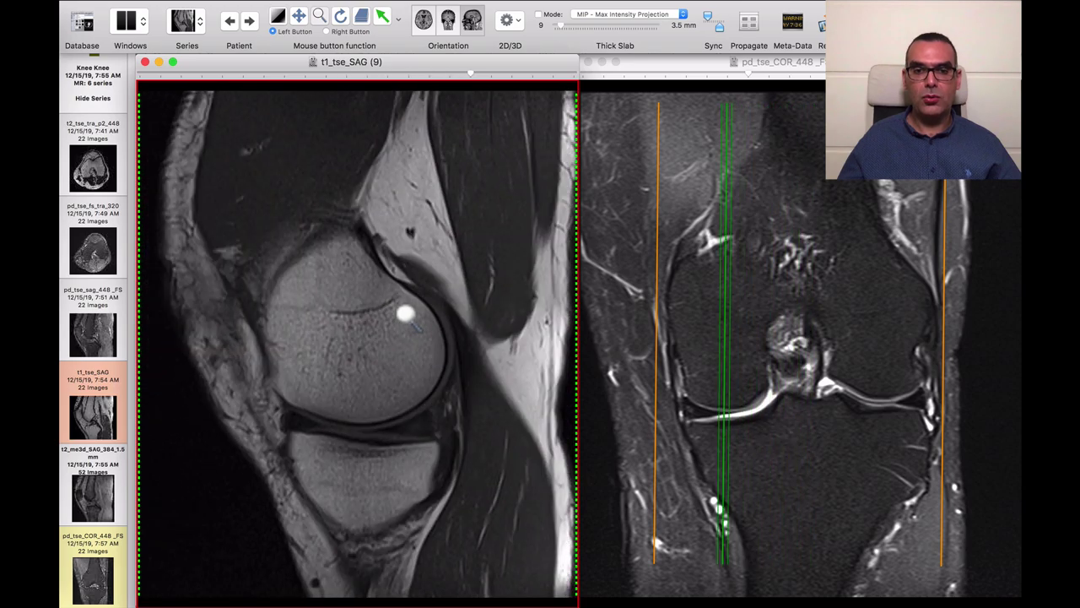
scroll(405, 312, "up", 6)
scroll(407, 322, "up", 3)
scroll(409, 324, "down", 5)
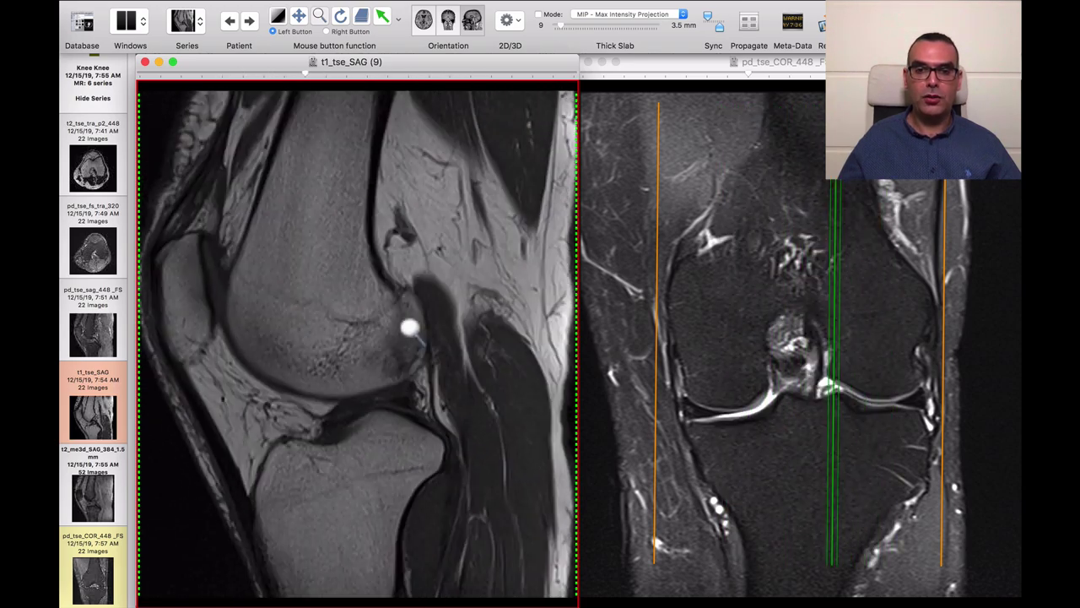
scroll(409, 327, "up", 3)
scroll(410, 322, "down", 2)
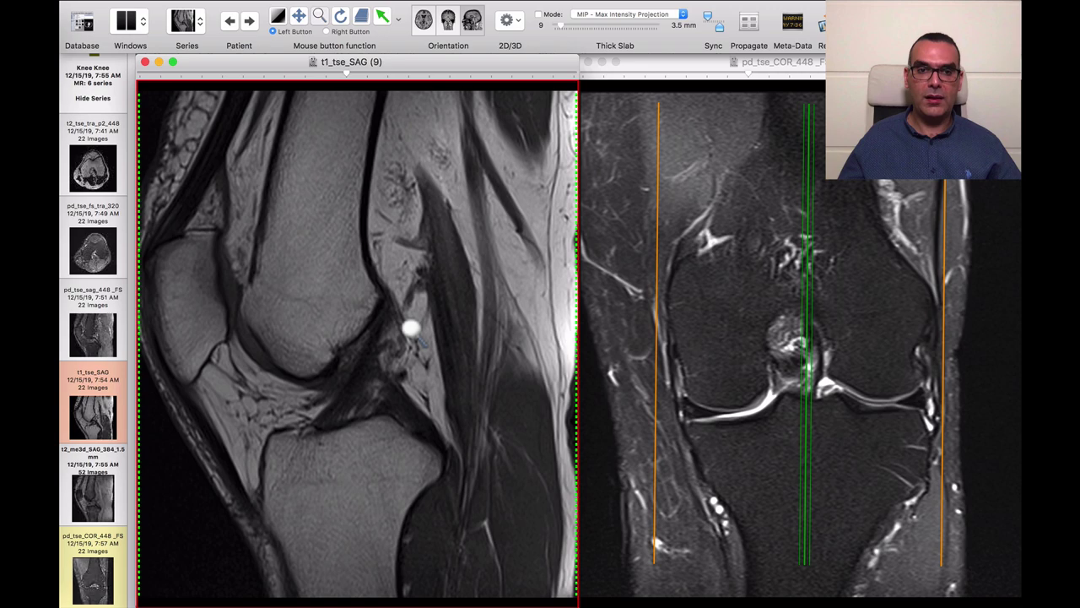
Load t2_me3d_SAG_384_1.5mm into the left viewer and scroll to a slice through a femoral condyle
left_click_drag(143, 481, 422, 374)
scroll(424, 373, "down", 4)
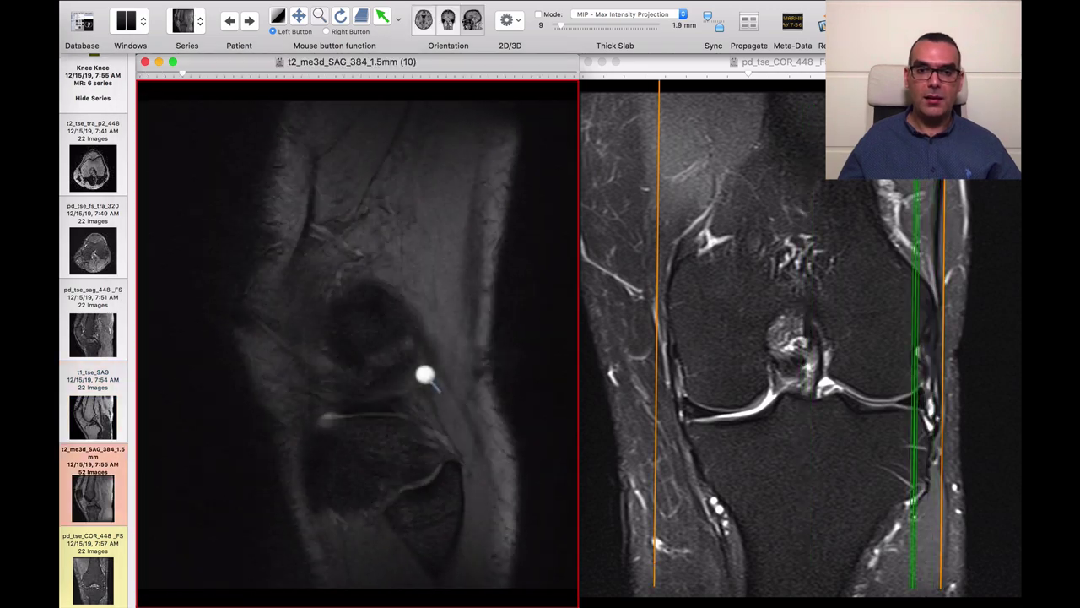
scroll(459, 374, "down", 3)
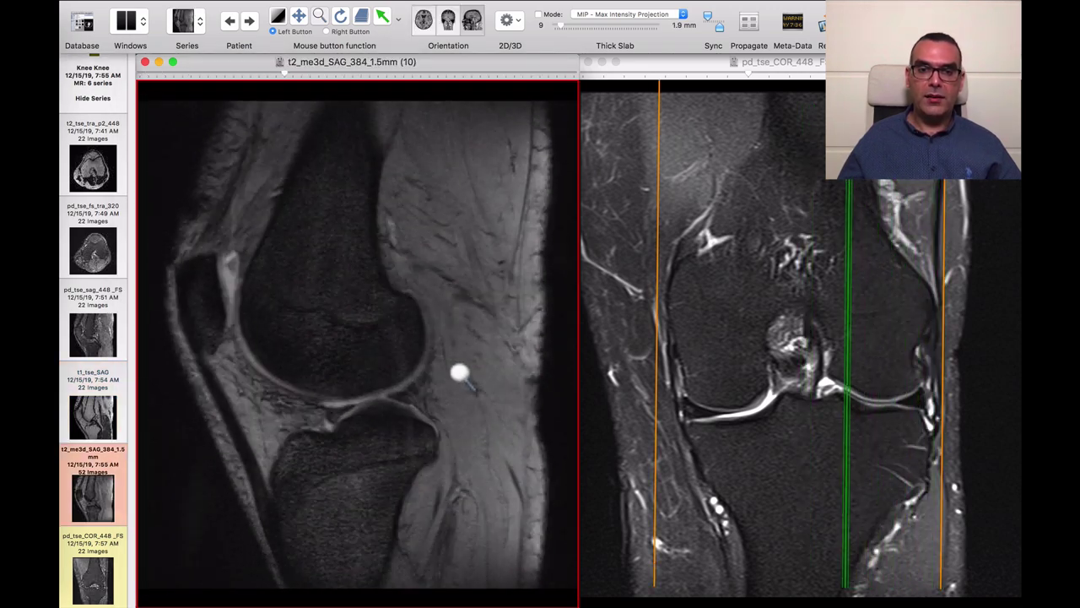
scroll(459, 371, "up", 2)
scroll(458, 371, "up", 2)
scroll(460, 369, "down", 2)
scroll(464, 366, "down", 3)
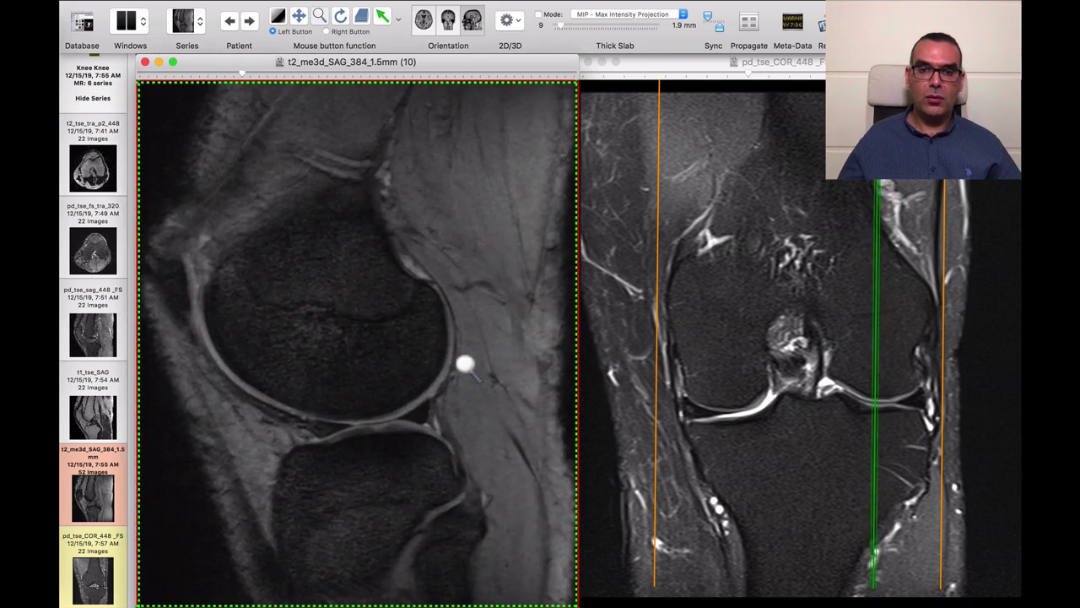
scroll(466, 365, "down", 12)
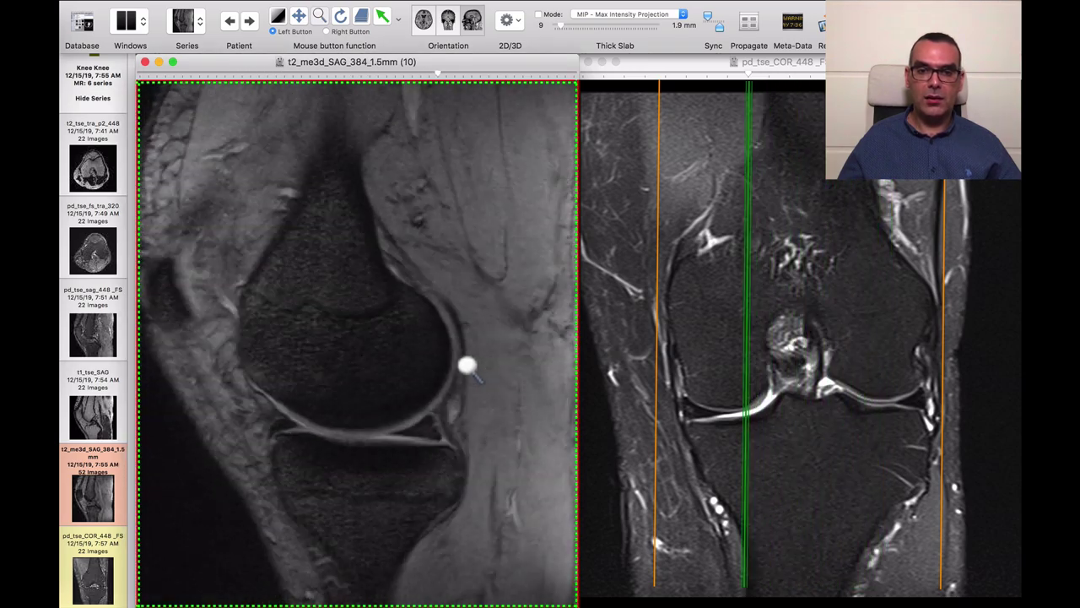
scroll(467, 367, "up", 1)
scroll(470, 367, "down", 1)
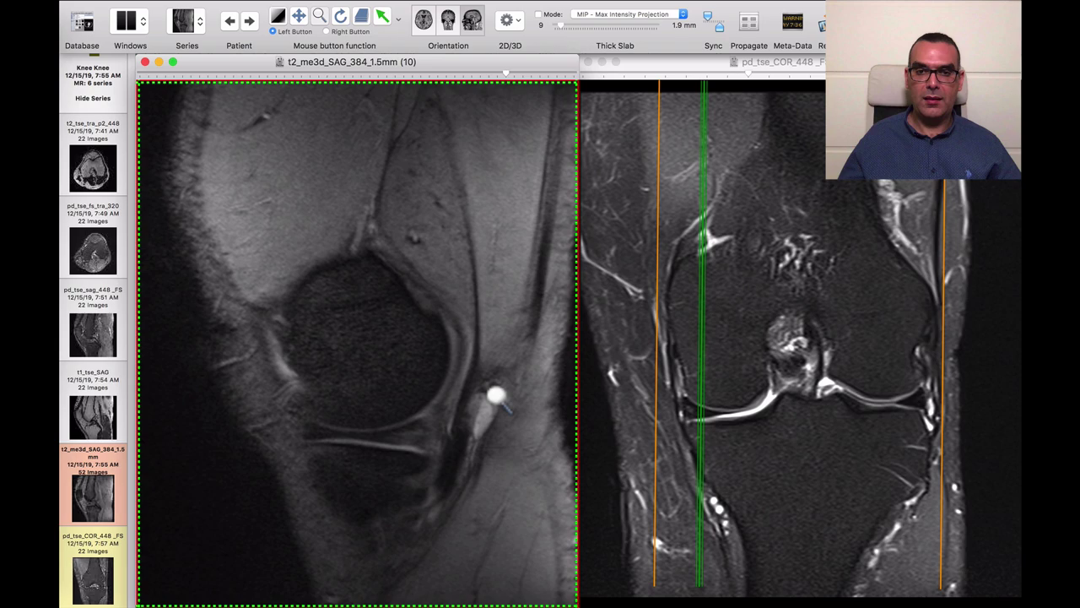
scroll(496, 394, "up", 1)
scroll(494, 386, "up", 9)
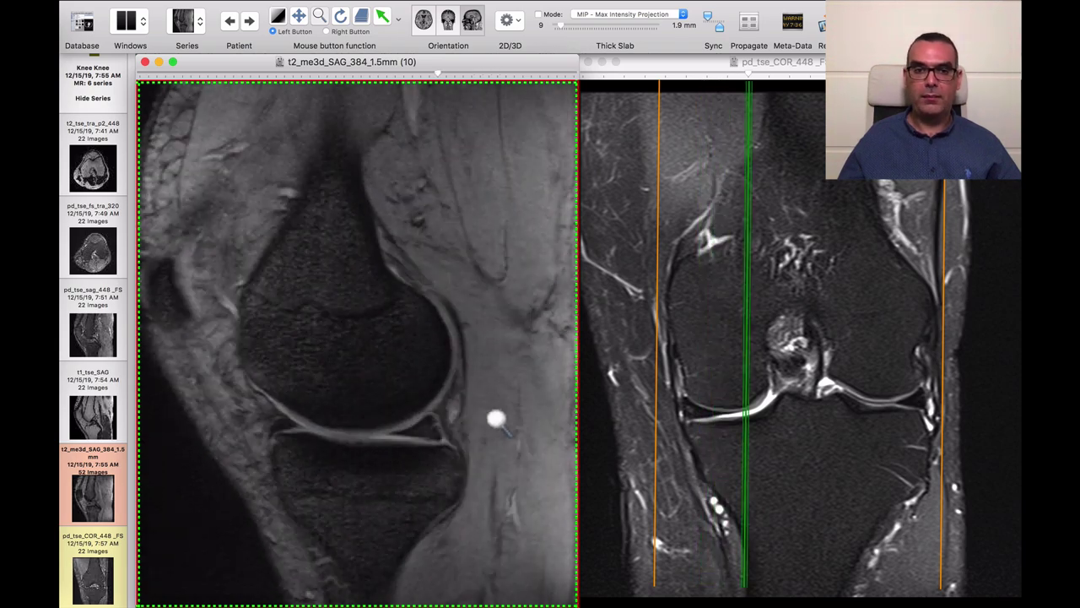